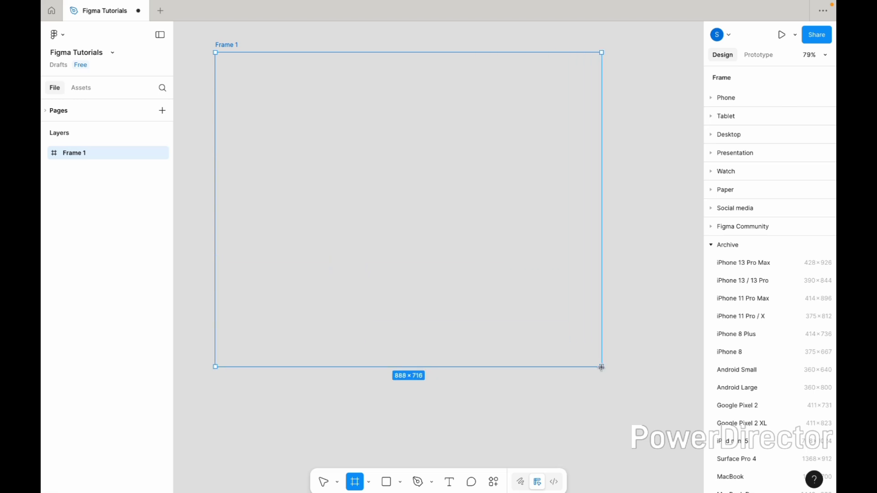
- Add a text layer reading "Lable" in the upper middle of Frame 1
{"action": "left_click", "coordinate": [608, 480]}
{"action": "left_click", "coordinate": [449, 482]}
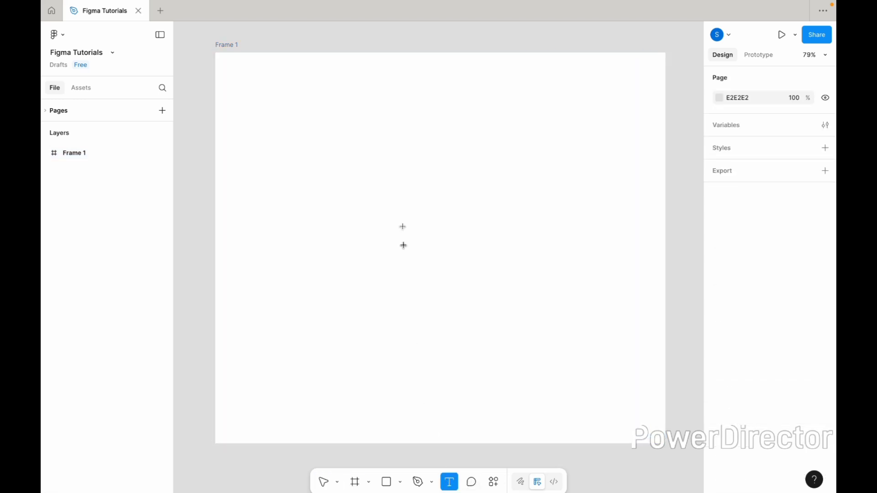
{"action": "left_click", "coordinate": [407, 164]}
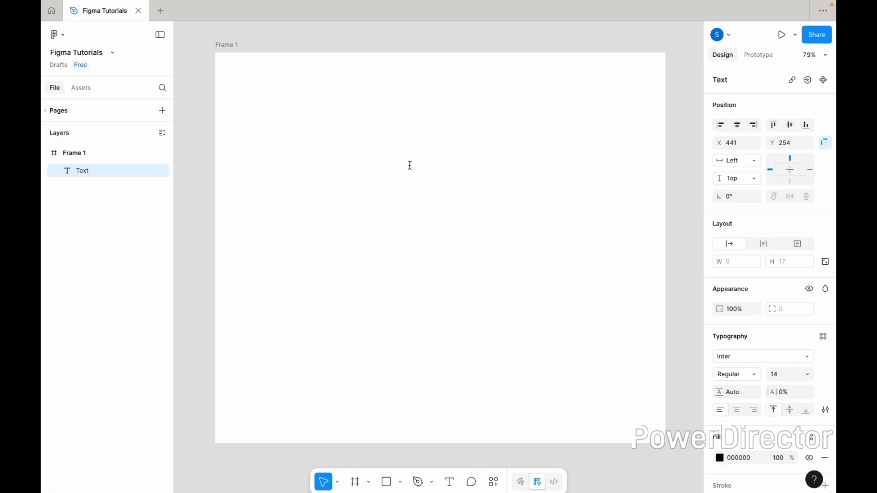
{"action": "scroll", "coordinate": [410, 166], "scroll_direction": "up", "scroll_amount": 3}
{"action": "type", "text": "La"}
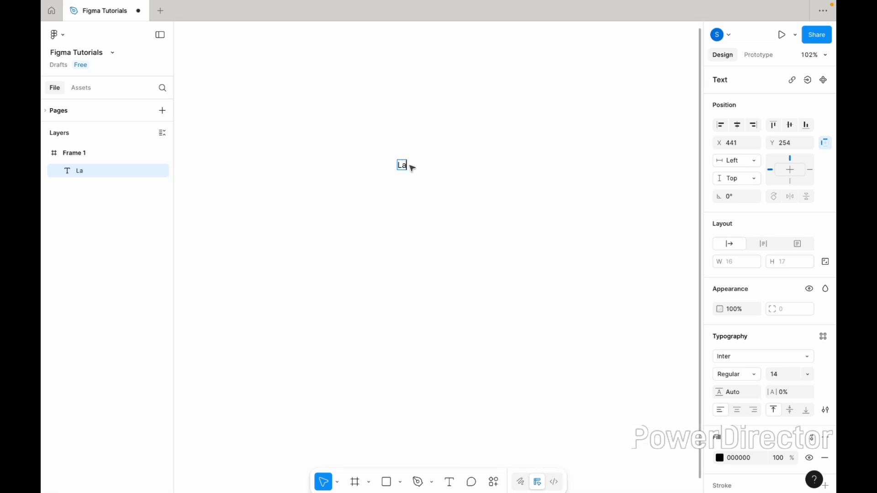
{"action": "type", "text": "ble"}
{"action": "key", "text": "Escape"}
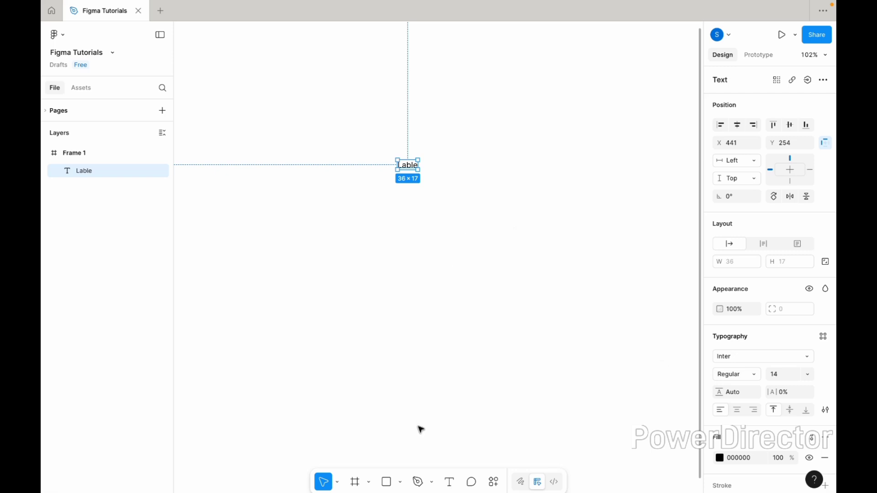
- Place a 100 × 100 frame below the label and give it a pale grey-blue D1D8E8 stroke
{"action": "left_click", "coordinate": [359, 482]}
{"action": "left_click", "coordinate": [405, 254]}
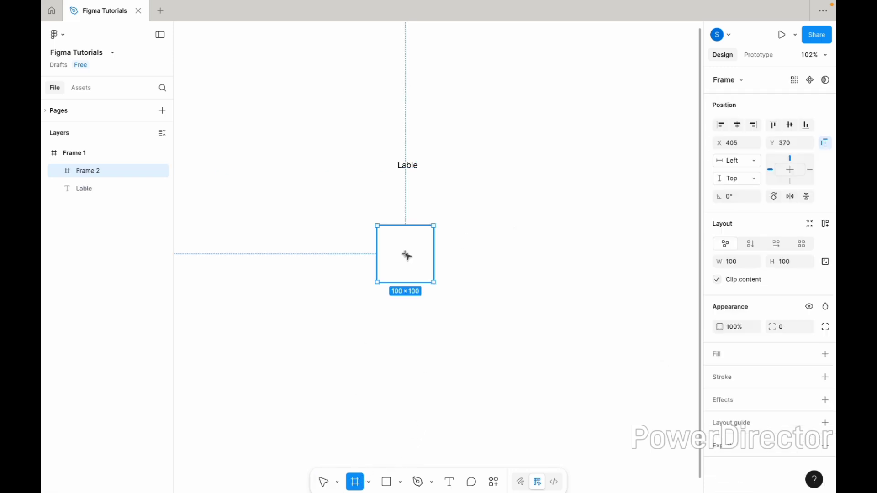
{"action": "left_click", "coordinate": [730, 378]}
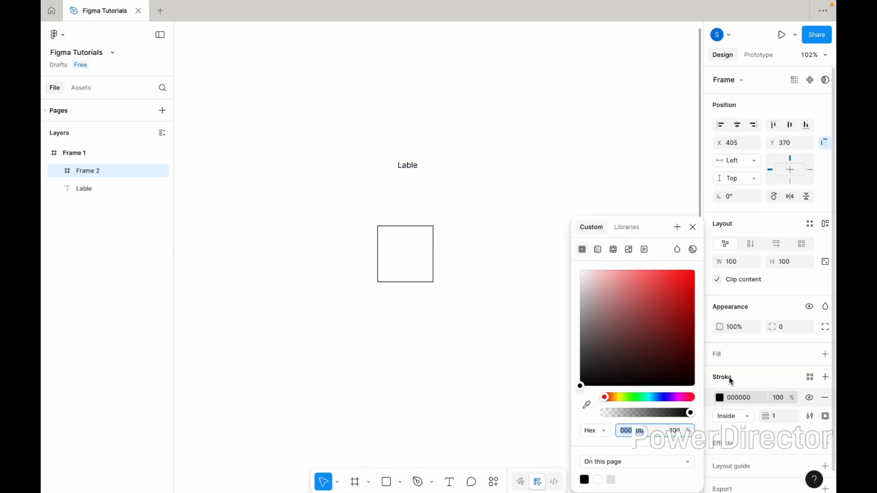
{"action": "left_click", "coordinate": [588, 404]}
{"action": "left_click", "coordinate": [660, 397]}
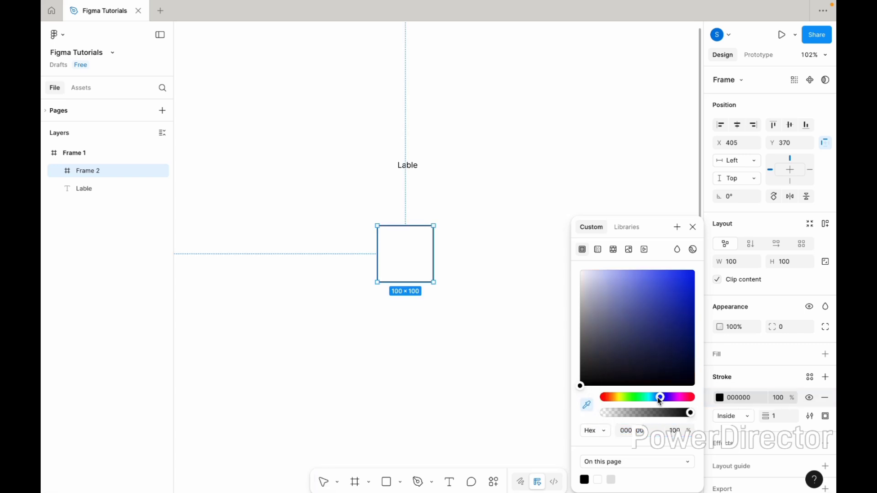
{"action": "left_click_drag", "start_coordinate": [660, 400], "coordinate": [658, 400]}
{"action": "left_click", "coordinate": [586, 407]}
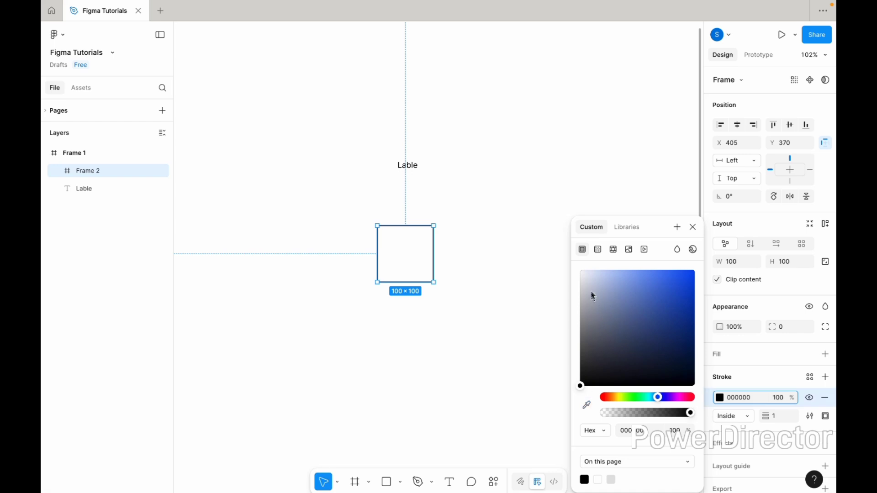
{"action": "left_click_drag", "start_coordinate": [591, 280], "coordinate": [592, 287]}
{"action": "left_click", "coordinate": [692, 227]}
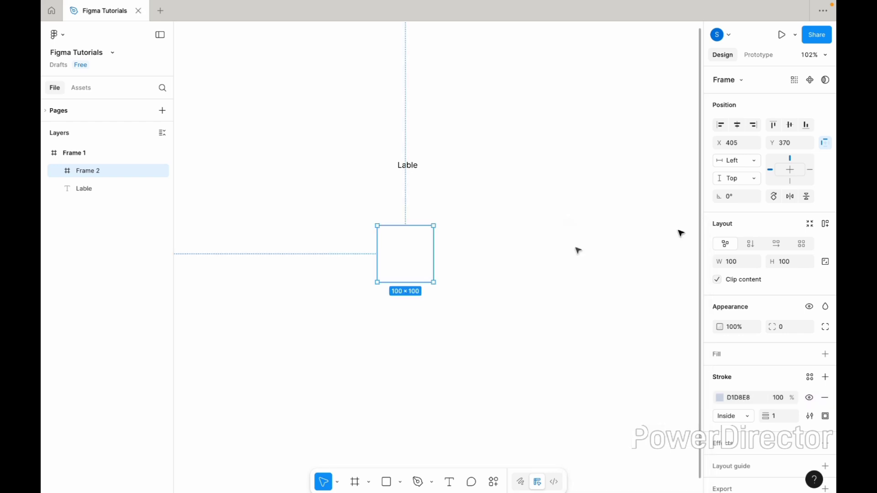
- Resize the stroked frame to 240 wide and 48 high
{"action": "left_click", "coordinate": [734, 262]}
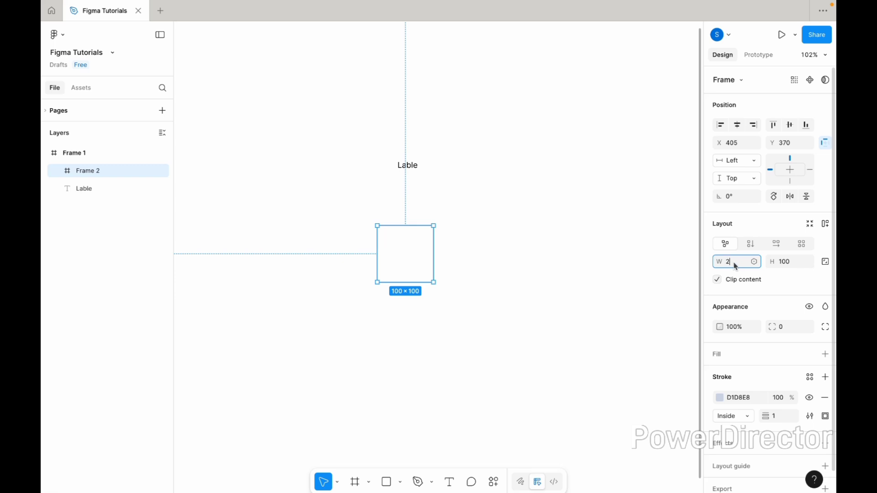
{"action": "type", "text": "240"}
{"action": "key", "text": "Return"}
{"action": "left_click", "coordinate": [800, 263]}
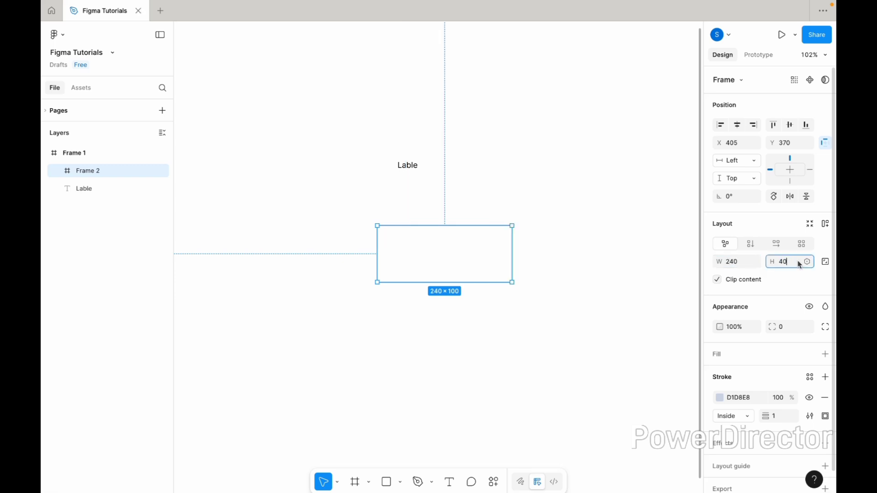
{"action": "key", "text": "Return"}
{"action": "left_click", "coordinate": [786, 268]}
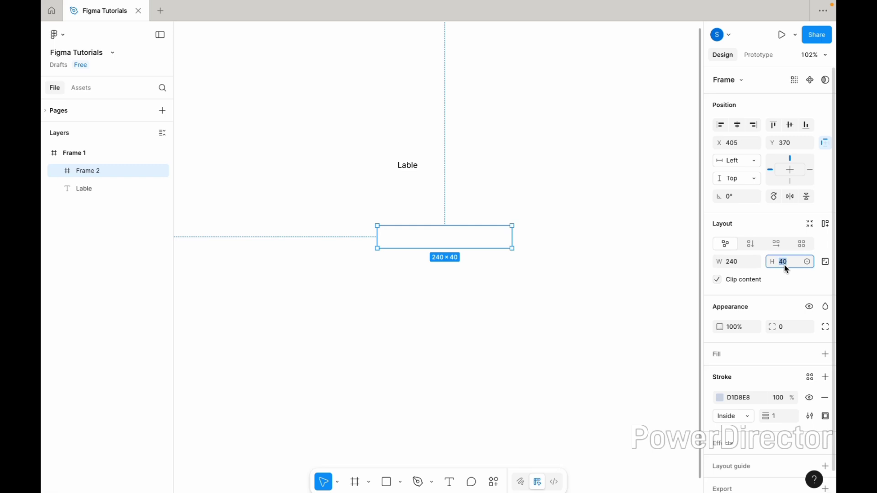
{"action": "type", "text": "48"}
{"action": "key", "text": "Return"}
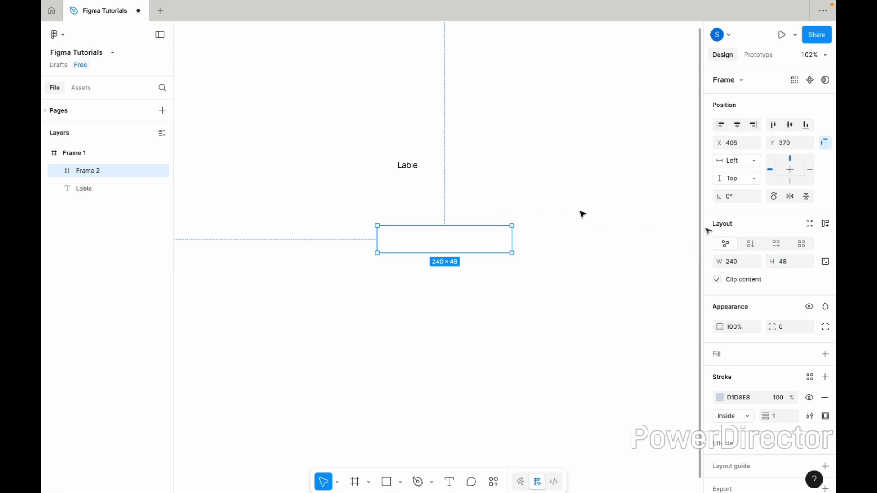
- Set the stroked frame's corner radius to 8 and move it directly beneath the label, aligned with the label's left edge
{"action": "left_click", "coordinate": [782, 327]}
{"action": "type", "text": "8"}
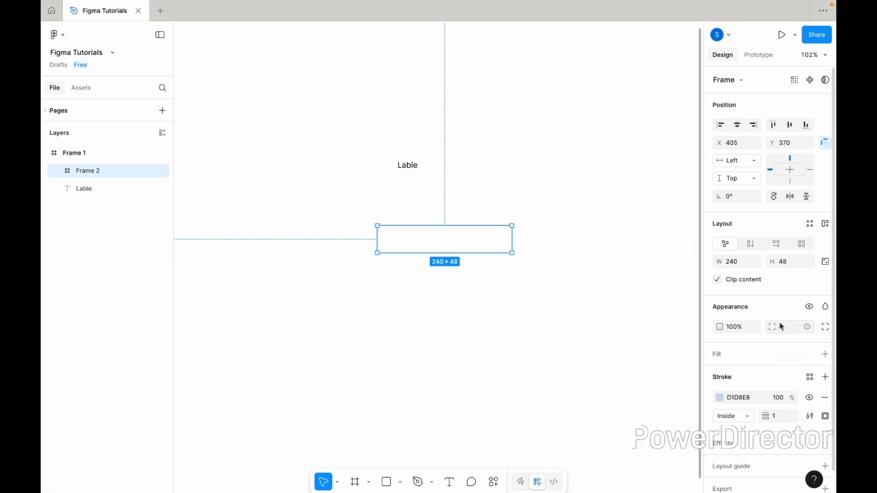
{"action": "key", "text": "Return"}
{"action": "left_click_drag", "start_coordinate": [433, 241], "coordinate": [452, 196]}
- Wrap the label and the rounded frame together in a vertical auto layout with a gap of 8
{"action": "left_click", "coordinate": [413, 165], "text": "shift"}
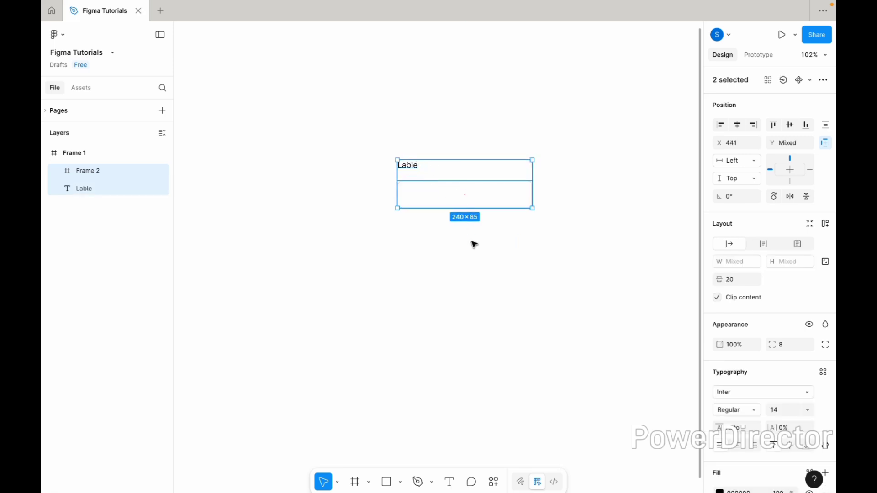
{"action": "key", "text": "shift+a"}
{"action": "left_click", "coordinate": [782, 280]}
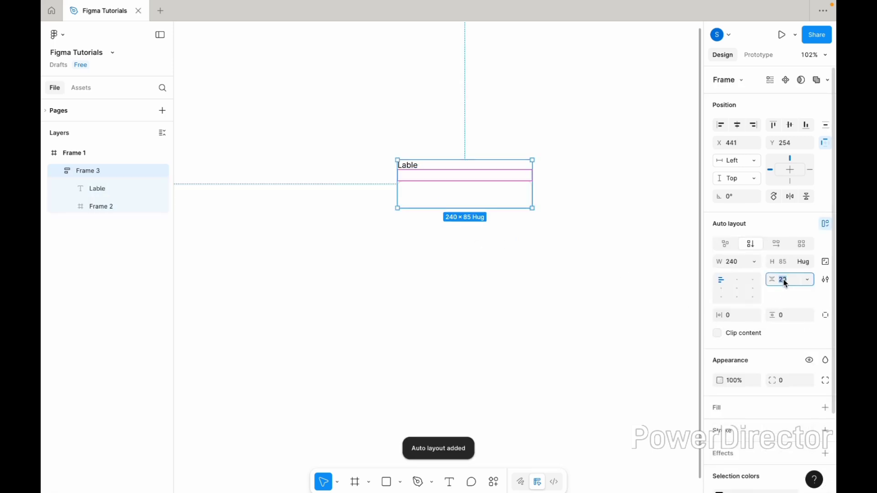
{"action": "type", "text": "8"}
{"action": "key", "text": "Return"}
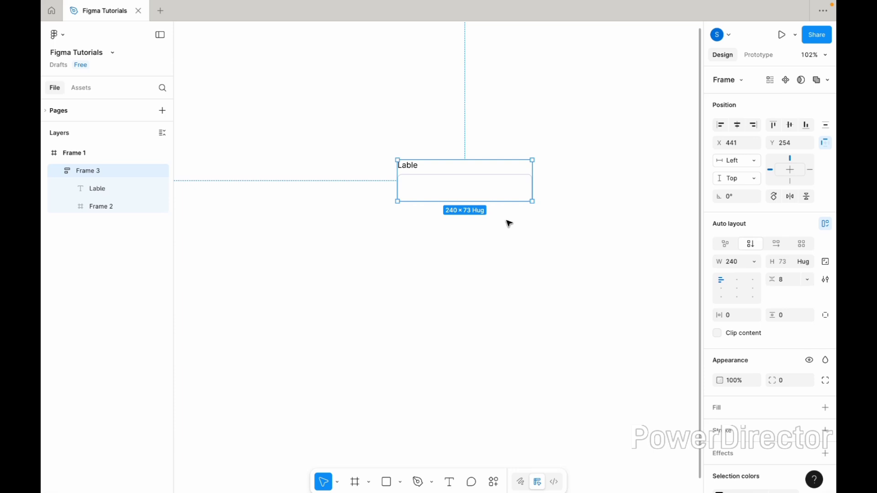
- Copy the "Lable" text and paste the copy inside the rounded frame
{"action": "left_click", "coordinate": [507, 220]}
{"action": "scroll", "coordinate": [468, 198], "scroll_direction": "up", "scroll_amount": 5}
{"action": "scroll", "coordinate": [468, 198], "scroll_direction": "up", "scroll_amount": 2}
{"action": "scroll", "coordinate": [468, 197], "scroll_direction": "right", "scroll_amount": 1}
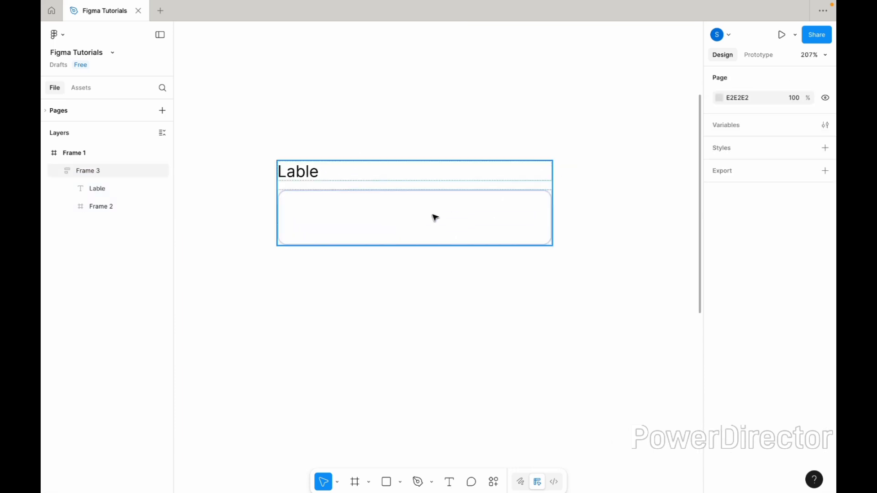
{"action": "scroll", "coordinate": [434, 216], "scroll_direction": "left", "scroll_amount": 1}
{"action": "left_click", "coordinate": [331, 168]}
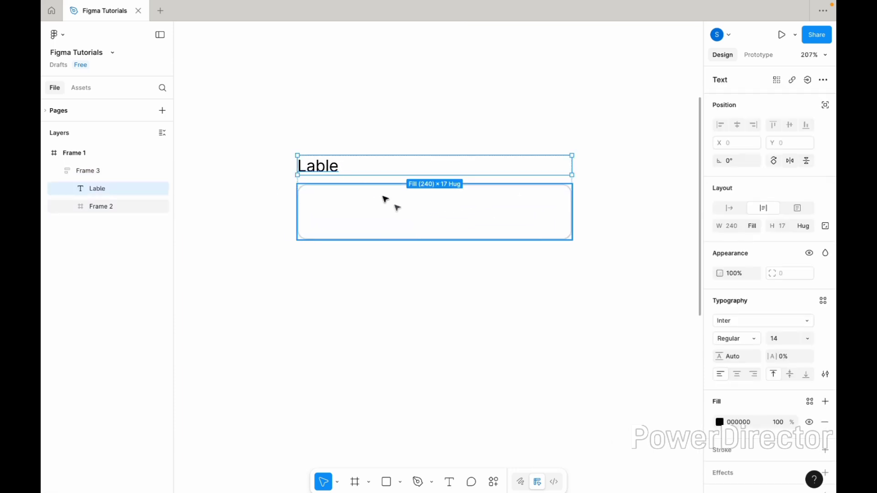
{"action": "left_click", "coordinate": [425, 226]}
{"action": "key", "text": "ctrl+v"}
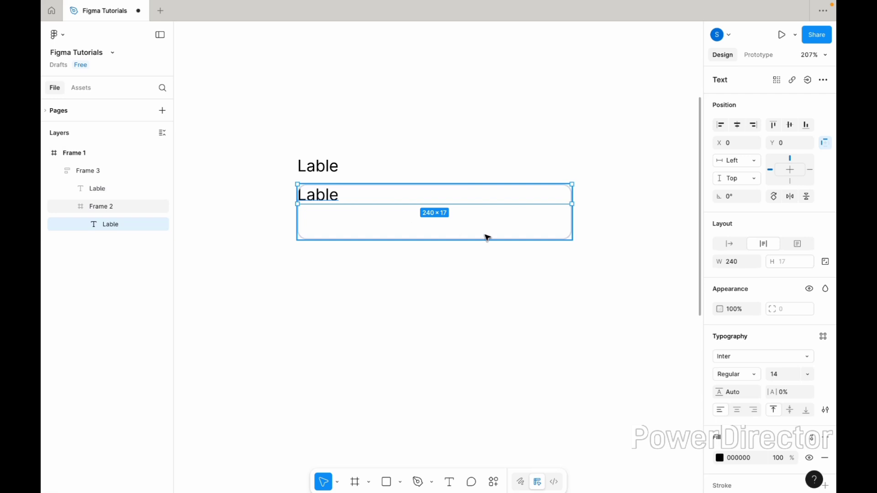
- Add auto layout to the rounded frame with horizontal padding of 16 and its width set to hug contents
{"action": "left_click", "coordinate": [547, 233]}
{"action": "left_click", "coordinate": [825, 189]}
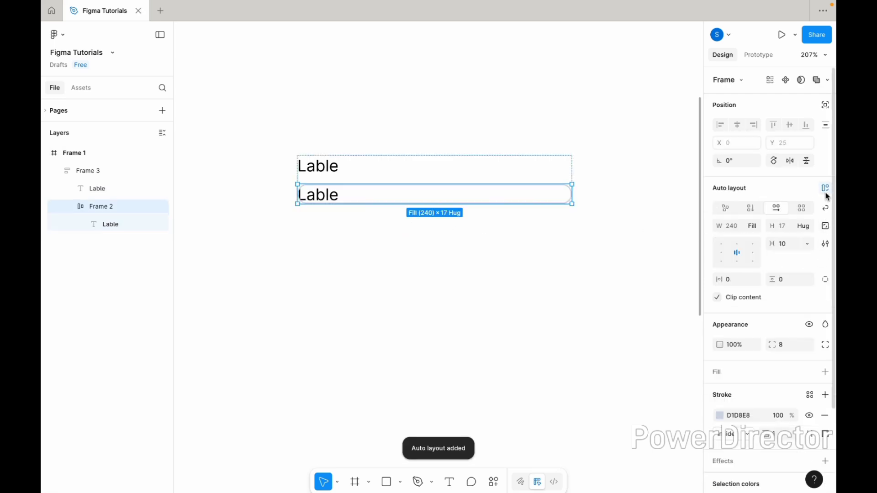
{"action": "left_click", "coordinate": [731, 281]}
{"action": "type", "text": "16"}
{"action": "key", "text": "Return"}
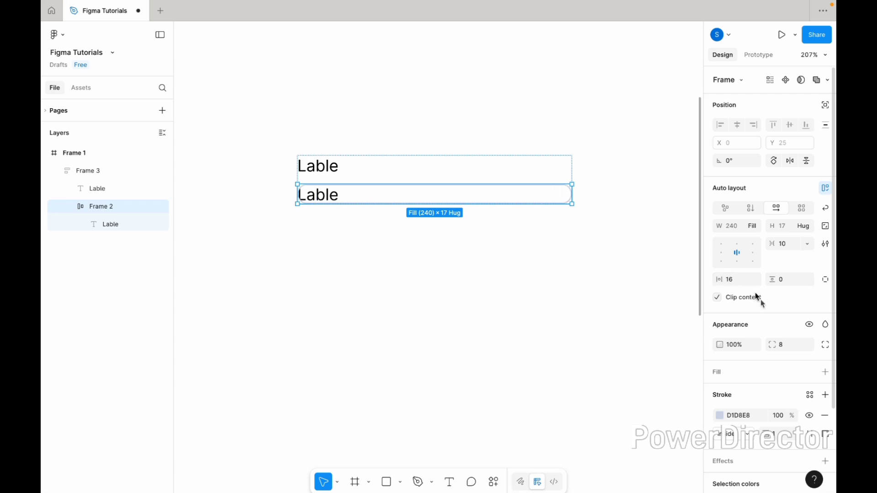
{"action": "left_click", "coordinate": [757, 226]}
{"action": "left_click", "coordinate": [758, 211]}
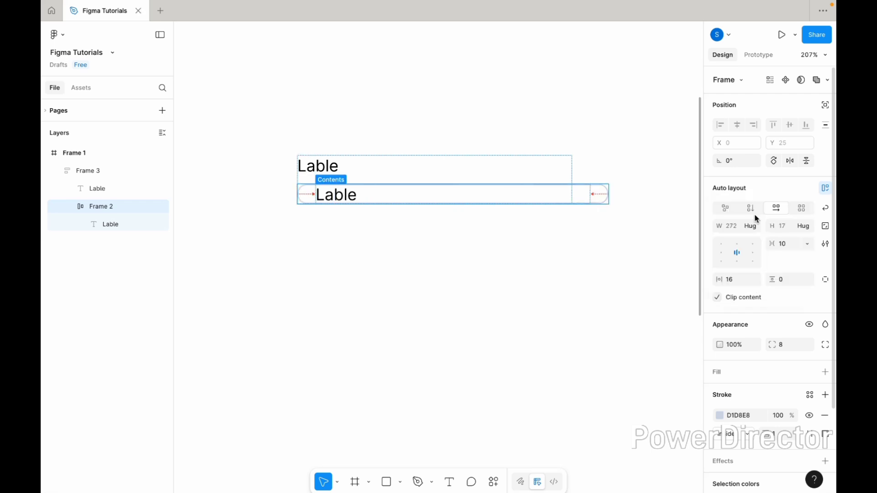
- Set the rounded frame's vertical padding to 12
{"action": "left_click", "coordinate": [782, 283]}
{"action": "type", "text": "8"}
{"action": "key", "text": "Return"}
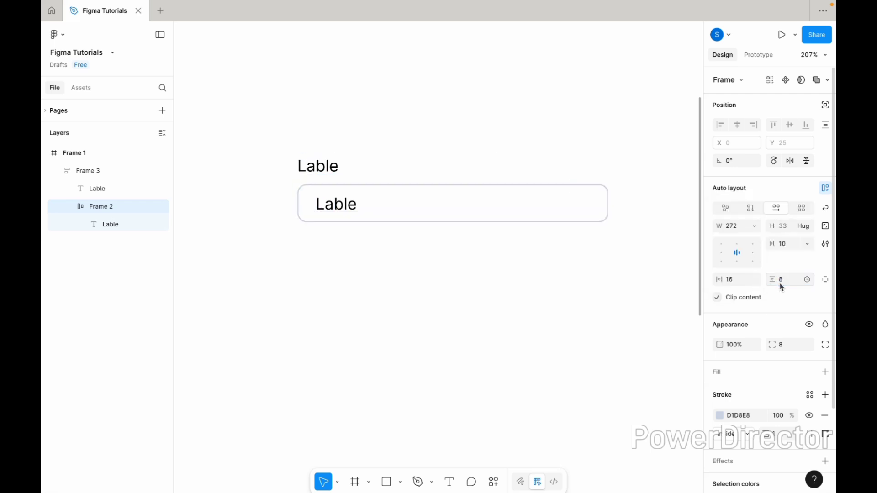
{"action": "left_click", "coordinate": [787, 285]}
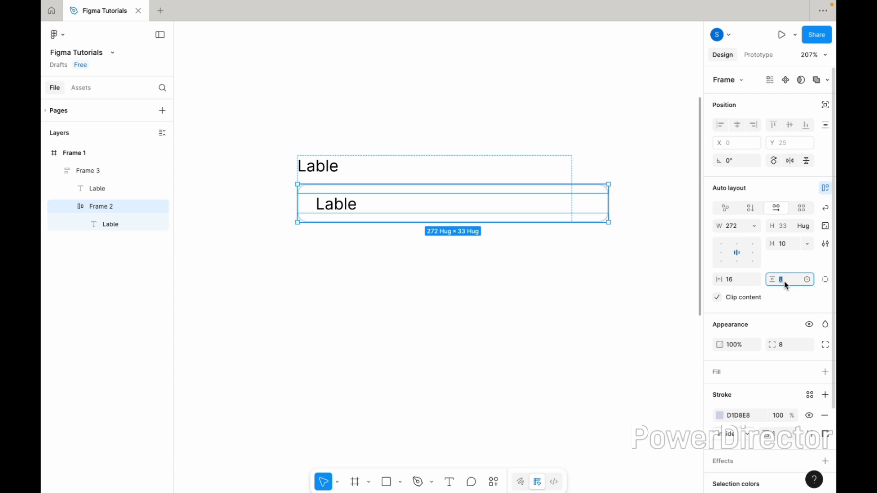
{"action": "type", "text": "12"}
{"action": "key", "text": "Return"}
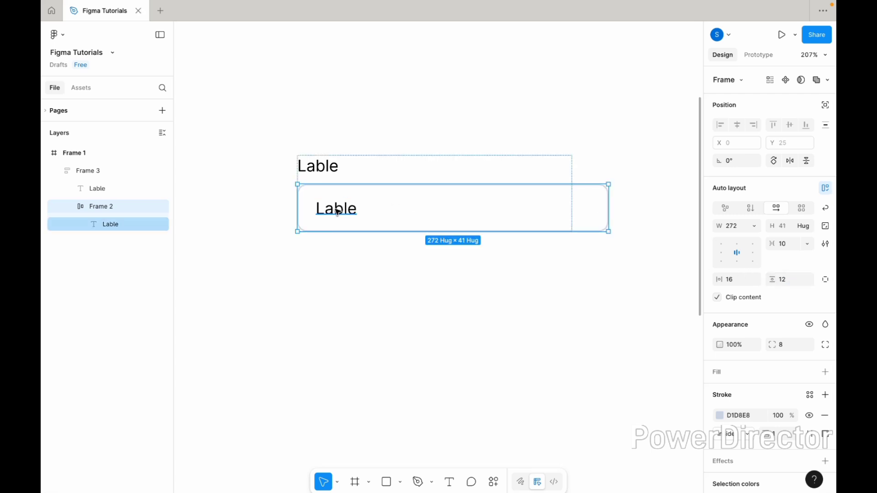
- Change the text inside the rounded frame to the placeholder "Enter text"
{"action": "double_click", "coordinate": [336, 211]}
{"action": "scroll", "coordinate": [334, 210], "scroll_direction": "up", "scroll_amount": 4}
{"action": "double_click", "coordinate": [334, 210]}
{"action": "type", "text": "E"}
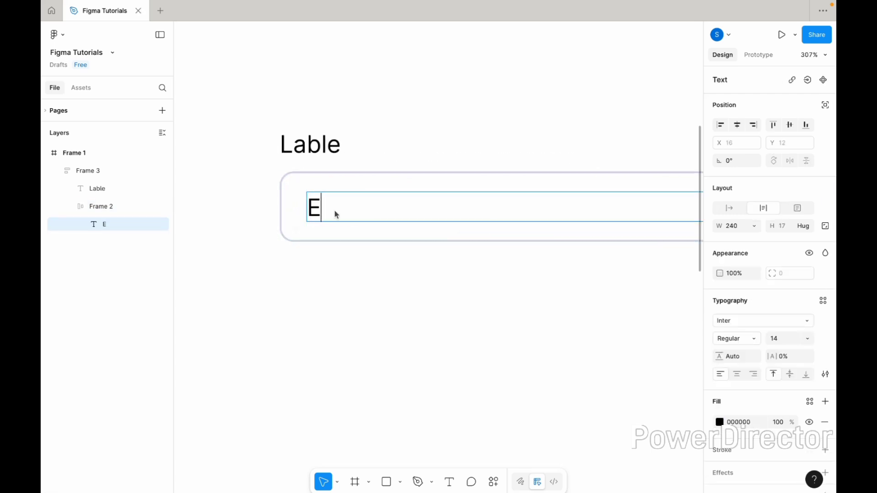
{"action": "type", "text": "nter tex"}
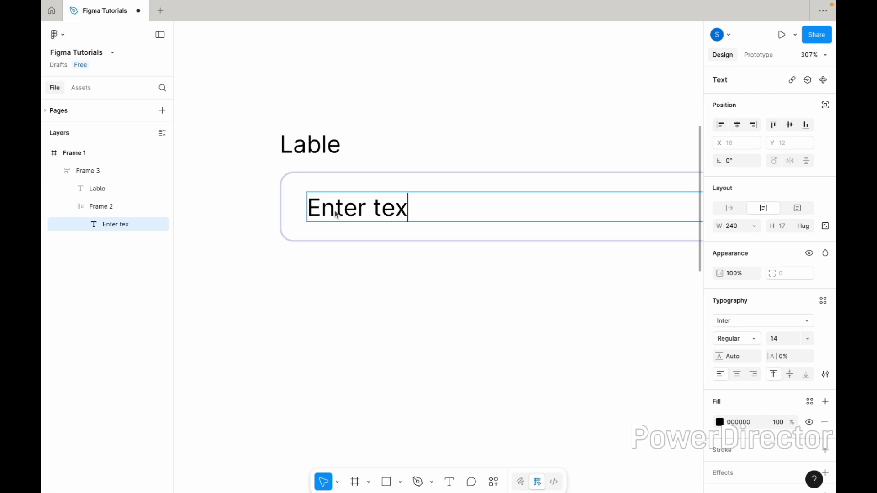
{"action": "type", "text": "t"}
{"action": "key", "text": "Escape"}
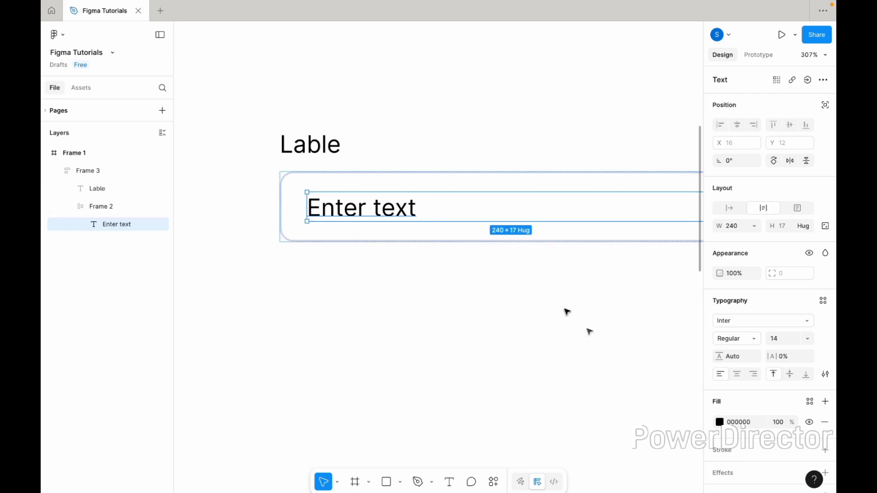
- Recolour the "Enter text" placeholder to a light grey-blue fill
{"action": "left_click", "coordinate": [720, 423]}
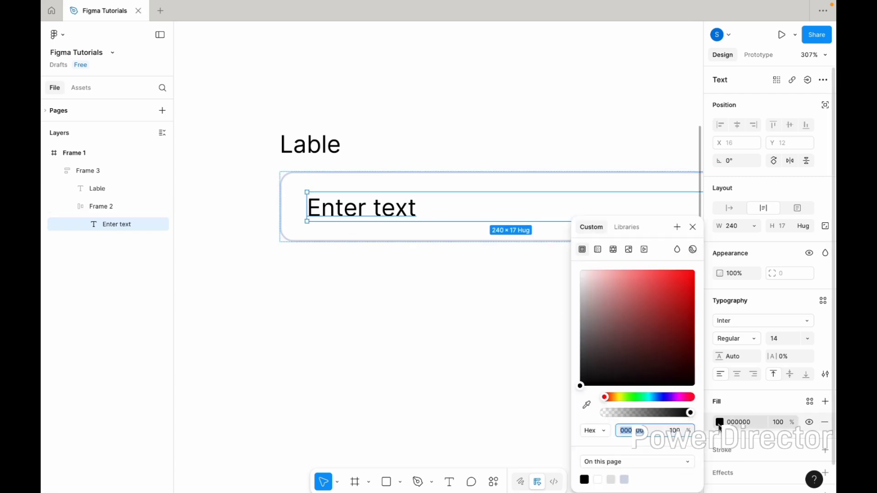
{"action": "left_click", "coordinate": [658, 397]}
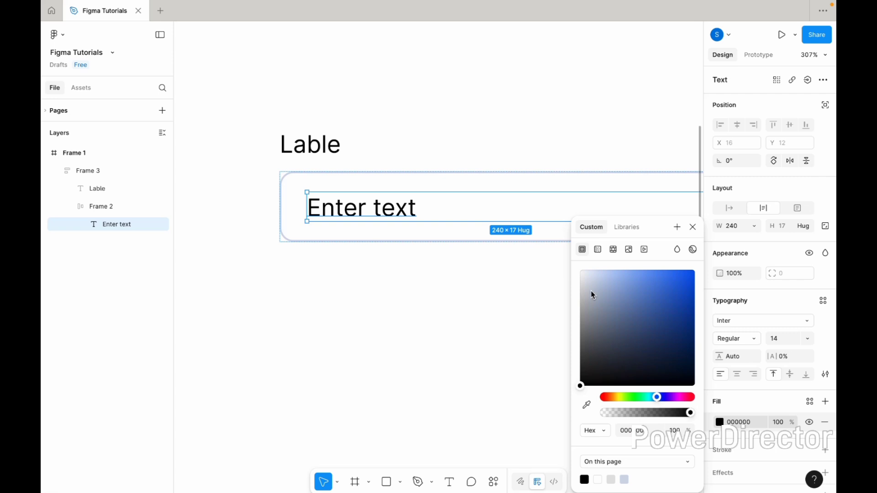
{"action": "left_click_drag", "start_coordinate": [596, 298], "coordinate": [596, 295]}
{"action": "left_click", "coordinate": [445, 282]}
- Set the outer auto layout frame's width to hug its contents
{"action": "scroll", "coordinate": [440, 282], "scroll_direction": "down", "scroll_amount": 2}
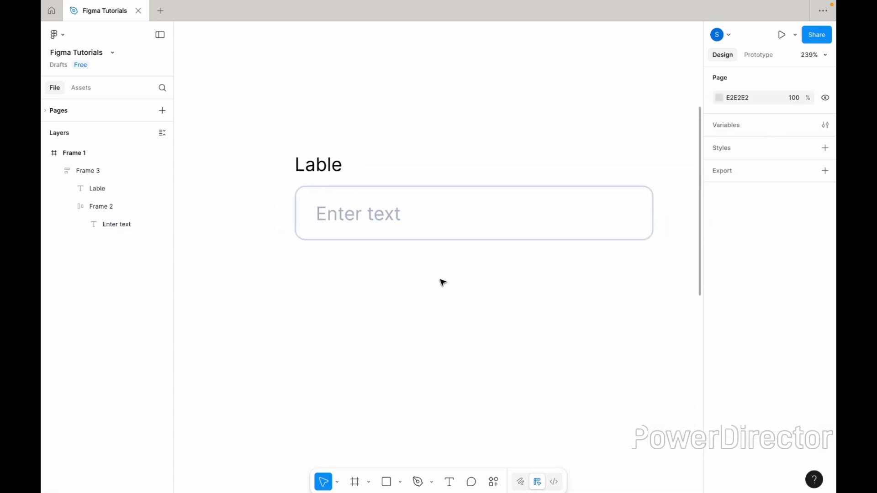
{"action": "left_click", "coordinate": [333, 176]}
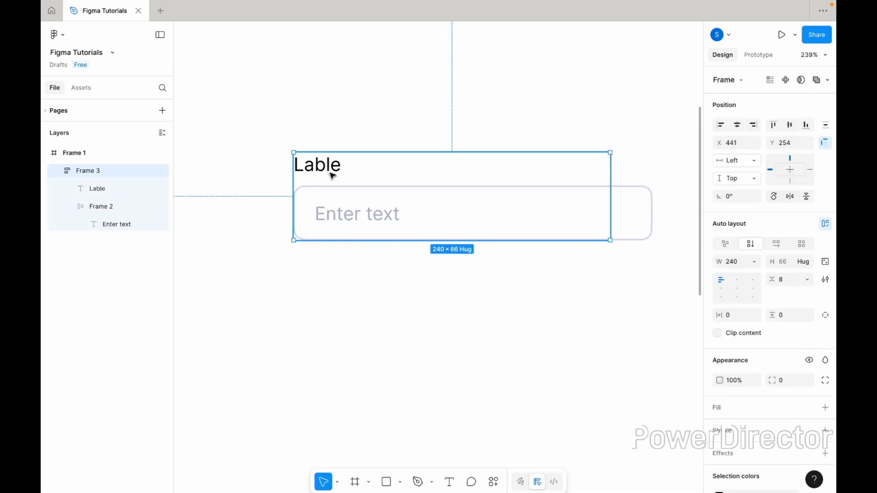
{"action": "left_click", "coordinate": [755, 263]}
{"action": "left_click", "coordinate": [749, 274]}
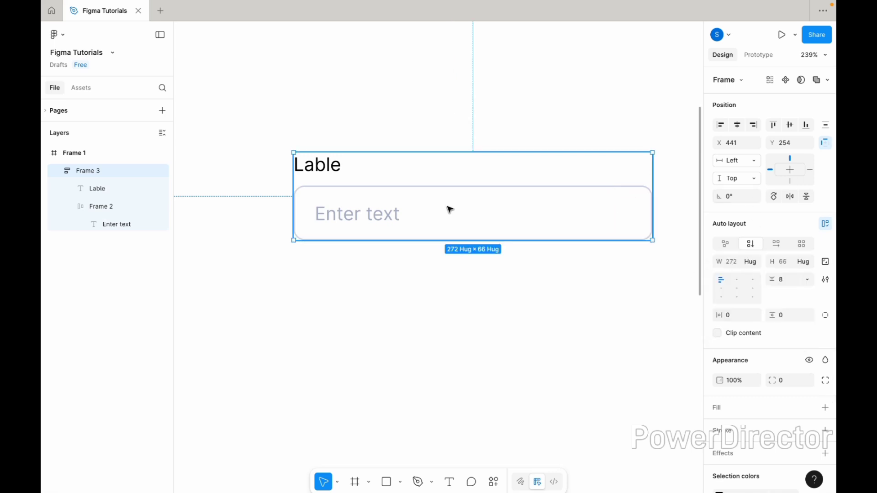
- Duplicate the "Lable" text and move the copy below the input box in the layout
{"action": "left_click", "coordinate": [319, 172]}
{"action": "key", "text": "ctrl+d"}
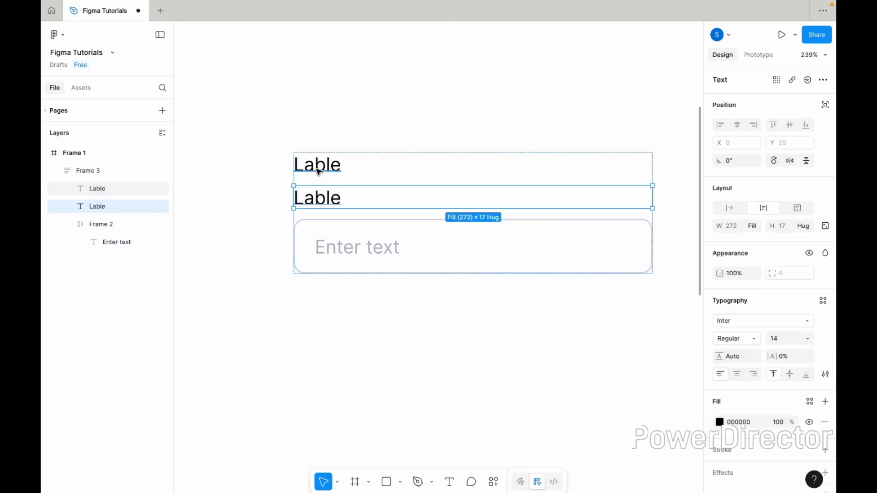
{"action": "key", "text": "Down"}
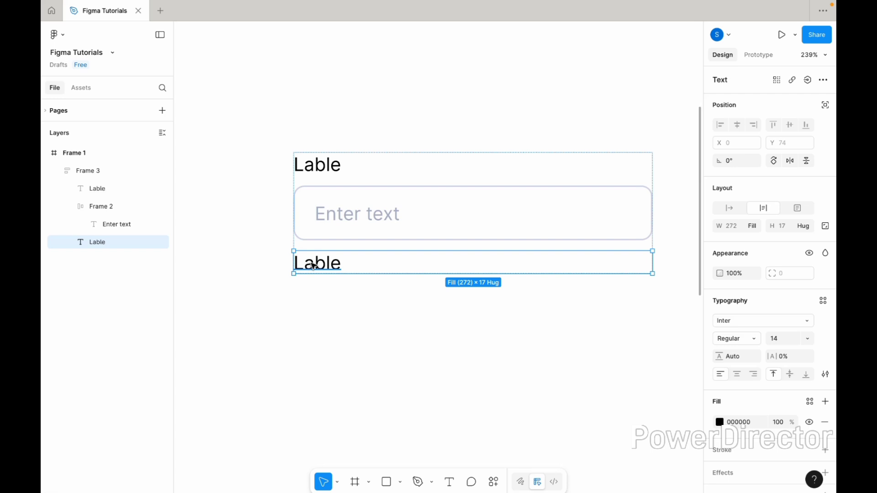
- Set the lower "Lable" text's font size to 12 and change its wording to "Supportive text"
{"action": "type", "text": "12"}
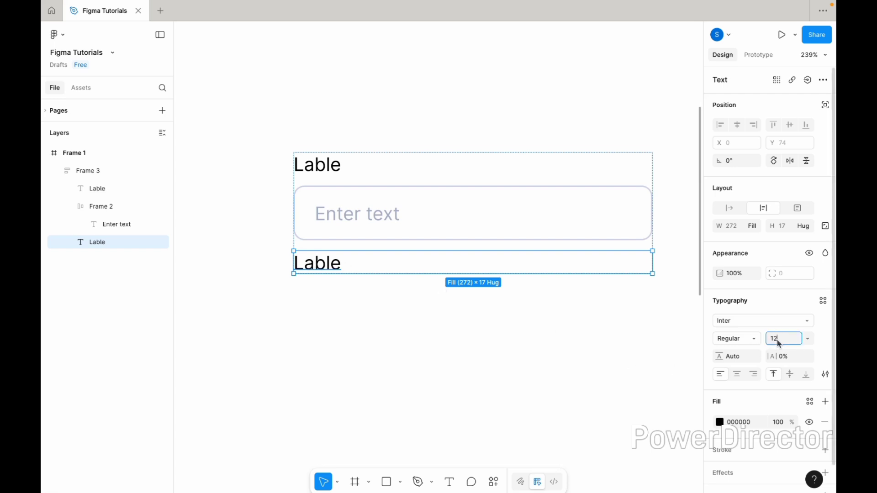
{"action": "key", "text": "Return"}
{"action": "double_click", "coordinate": [314, 269]}
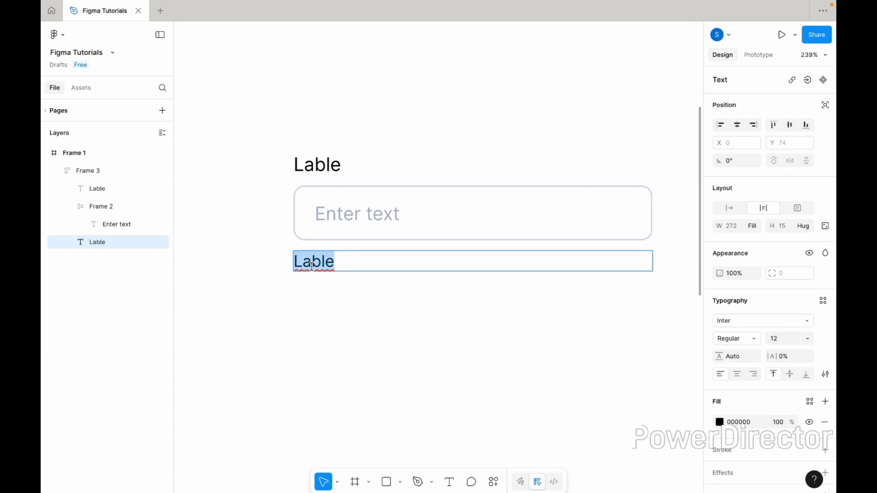
{"action": "type", "text": "Supportive"}
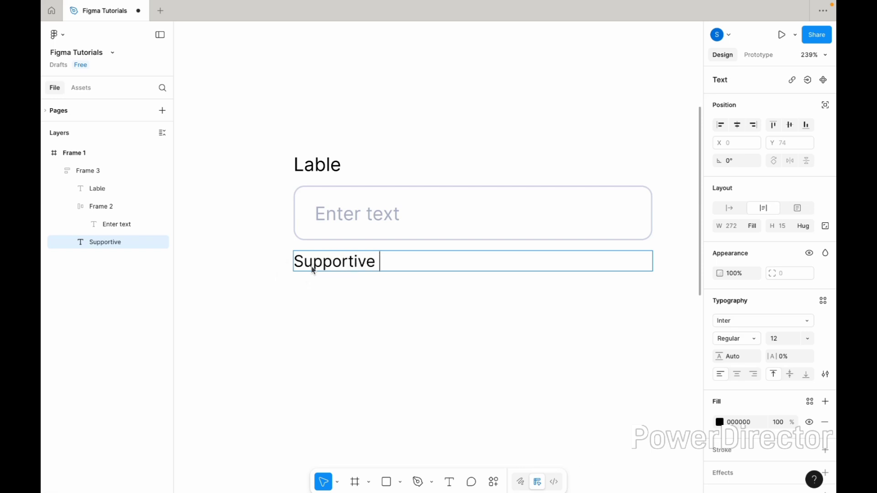
{"action": "type", "text": " text"}
{"action": "key", "text": "Escape"}
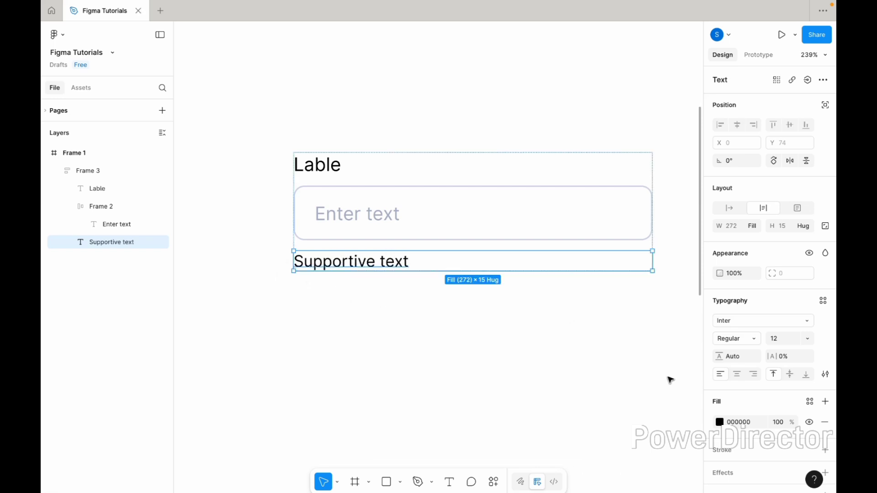
- Recolour "Supportive text" by sampling the "Enter text" placeholder's colour and darkening it to the grey-blue 8A99B4
{"action": "left_click", "coordinate": [719, 423]}
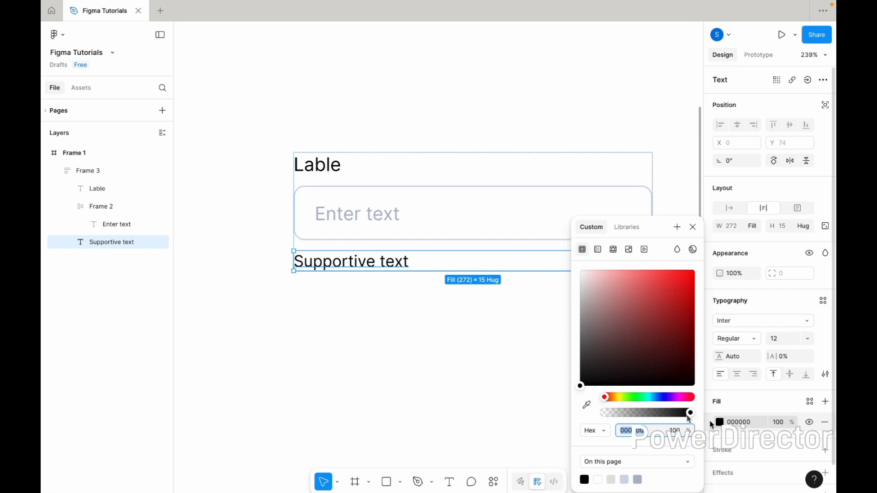
{"action": "left_click", "coordinate": [587, 404]}
{"action": "scroll", "coordinate": [384, 244], "scroll_direction": "up", "scroll_amount": 5}
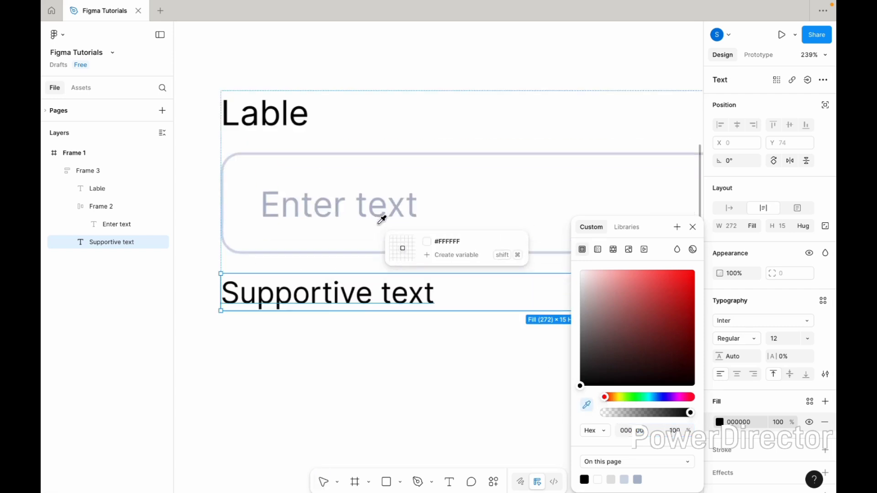
{"action": "left_click", "coordinate": [355, 208]}
{"action": "scroll", "coordinate": [388, 222], "scroll_direction": "down", "scroll_amount": 3}
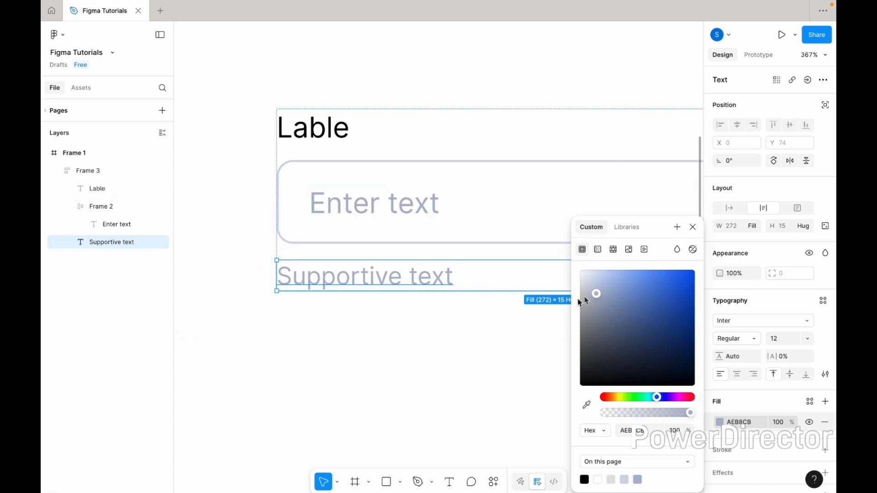
{"action": "left_click_drag", "start_coordinate": [595, 293], "coordinate": [607, 304]}
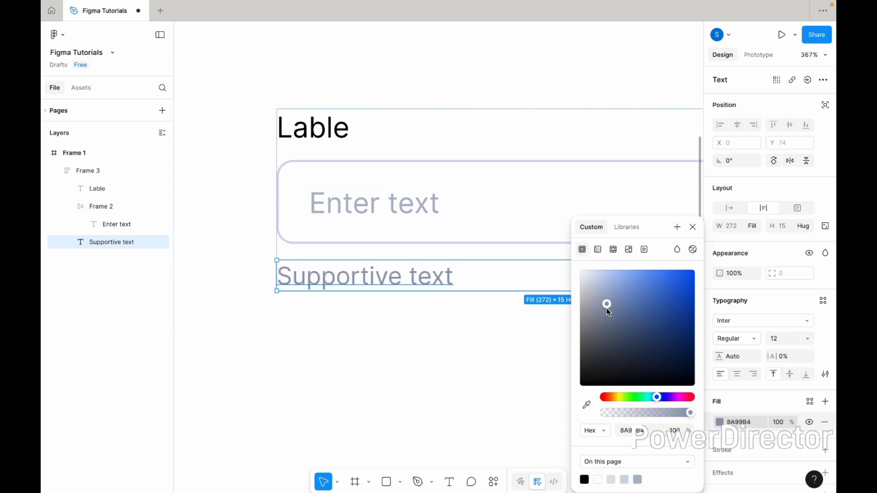
{"action": "left_click", "coordinate": [467, 365]}
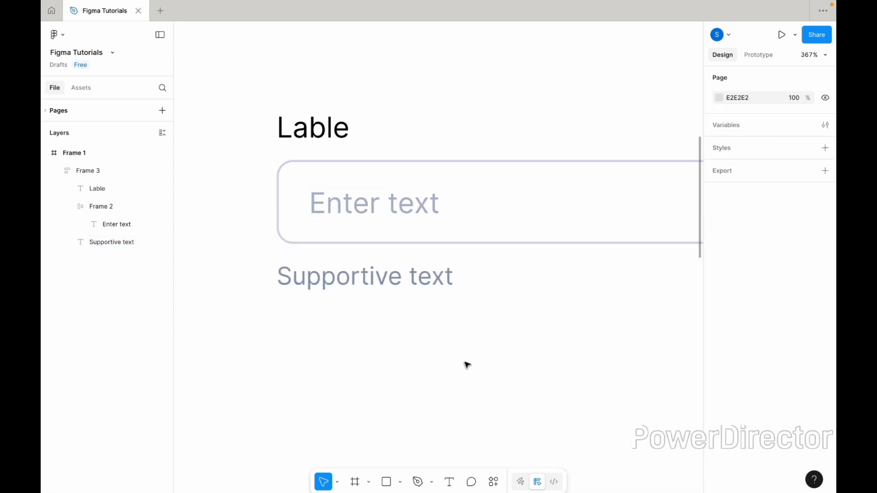
{"action": "scroll", "coordinate": [467, 365], "scroll_direction": "down", "scroll_amount": 5}
{"action": "scroll", "coordinate": [464, 355], "scroll_direction": "down", "scroll_amount": 2}
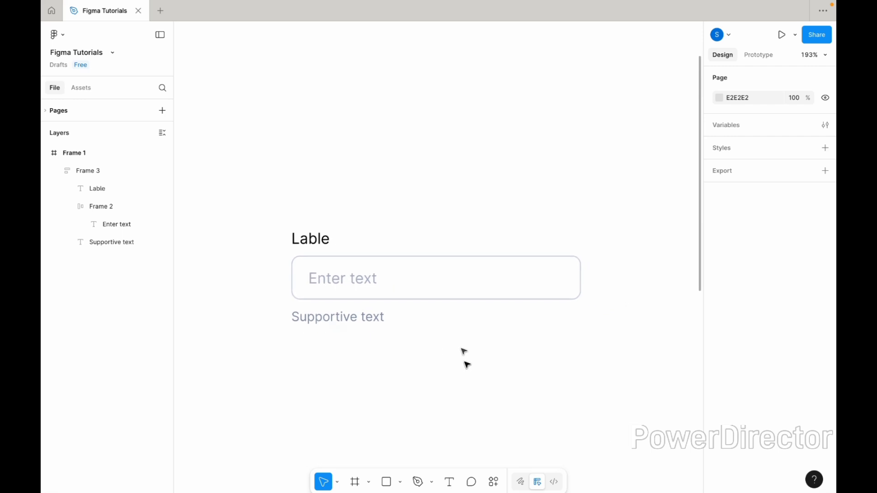
- Turn the whole input field frame, with its label and supportive text, into a component
{"action": "left_click", "coordinate": [466, 277]}
{"action": "scroll", "coordinate": [500, 288], "scroll_direction": "down", "scroll_amount": 1}
{"action": "scroll", "coordinate": [501, 288], "scroll_direction": "down", "scroll_amount": 2}
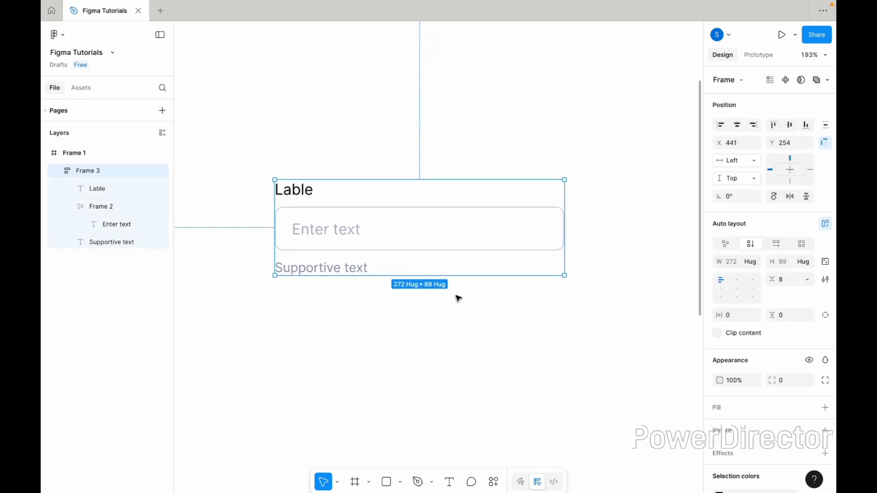
{"action": "scroll", "coordinate": [458, 298], "scroll_direction": "down", "scroll_amount": 2}
- Change the component's label to "Password" and its placeholder to "Enter password"
{"action": "double_click", "coordinate": [335, 135]}
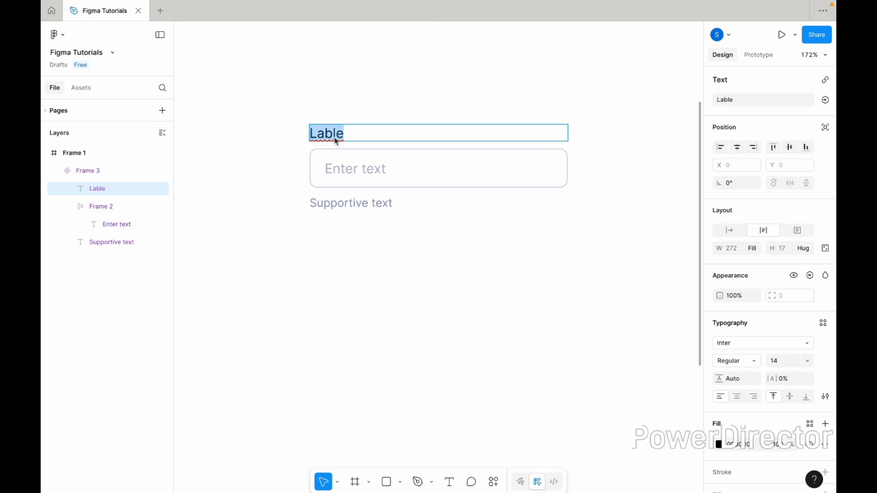
{"action": "type", "text": "Password"}
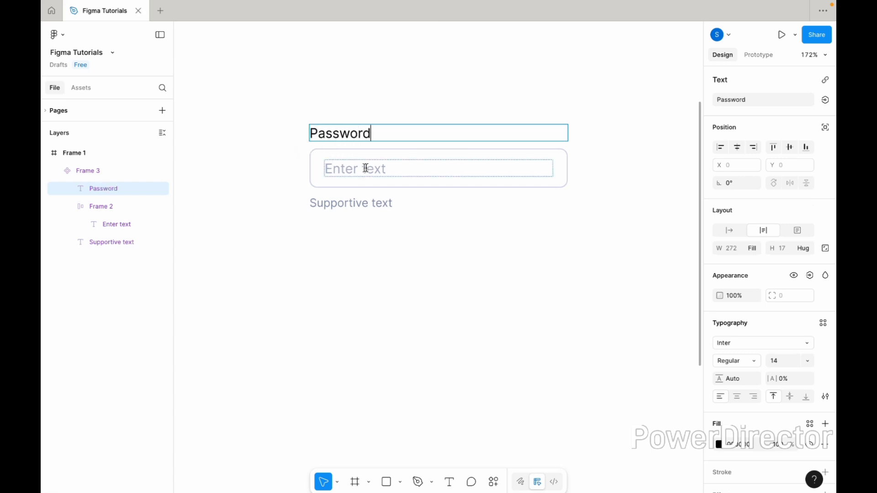
{"action": "double_click", "coordinate": [366, 168]}
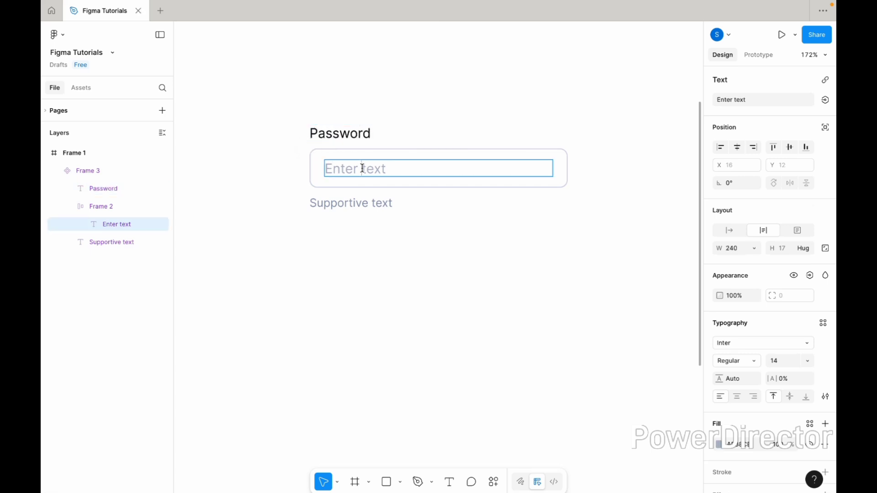
{"action": "key", "text": "ctrl+a"}
{"action": "type", "text": "Enter passwo"}
- Replace the supportive text with "Password should be 8 to 16 characters"
{"action": "double_click", "coordinate": [353, 199]}
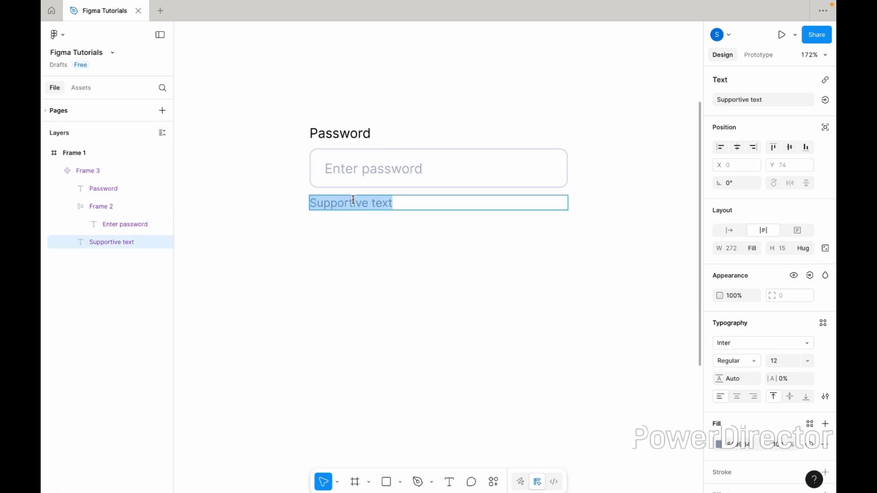
{"action": "key", "text": "Caps_Lock"}
{"action": "key", "text": "Caps_Lock"}
{"action": "type", "text": "Pass"}
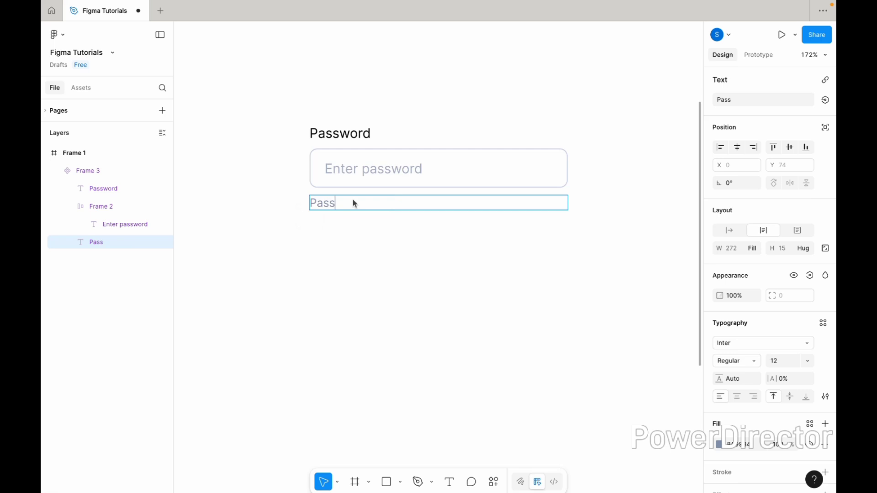
{"action": "type", "text": "word should be"}
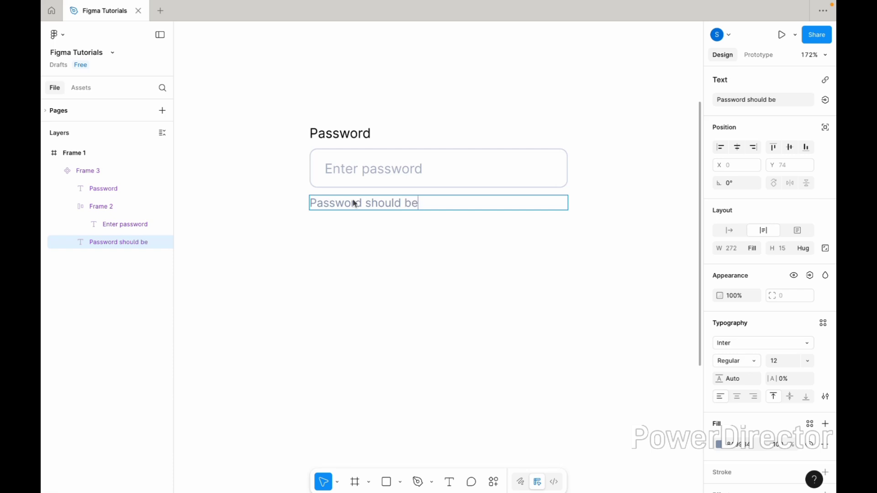
{"action": "type", "text": " 8 to 16 charac"}
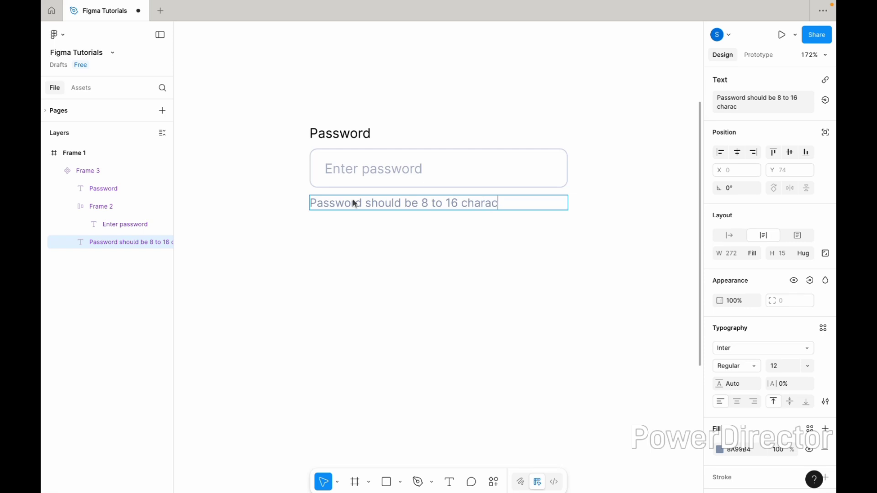
{"action": "type", "text": "ters"}
{"action": "key", "text": "Escape"}
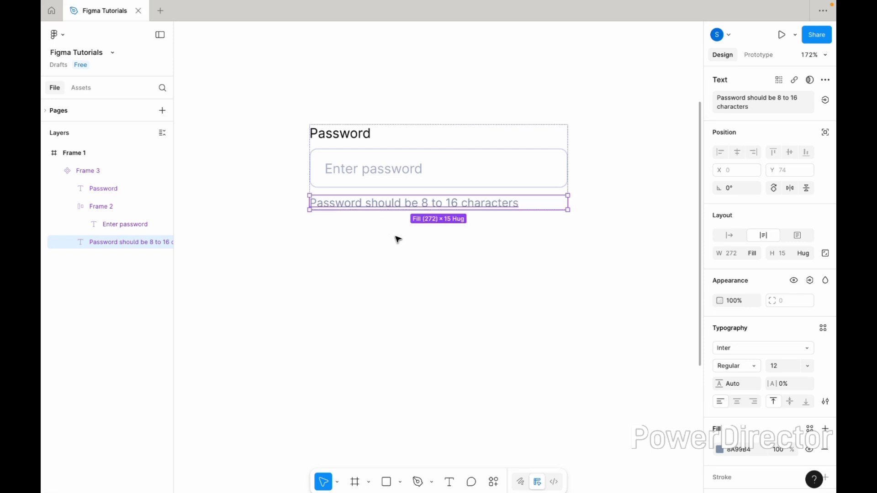
{"action": "key", "text": "Escape"}
- Add a second variant to the password field component and rename the variant property to "State"
{"action": "left_click", "coordinate": [401, 186]}
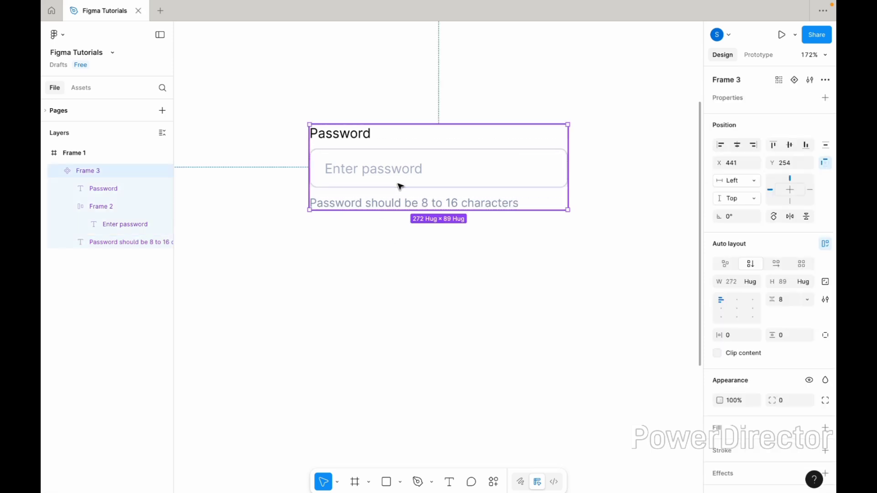
{"action": "left_click", "coordinate": [795, 80]}
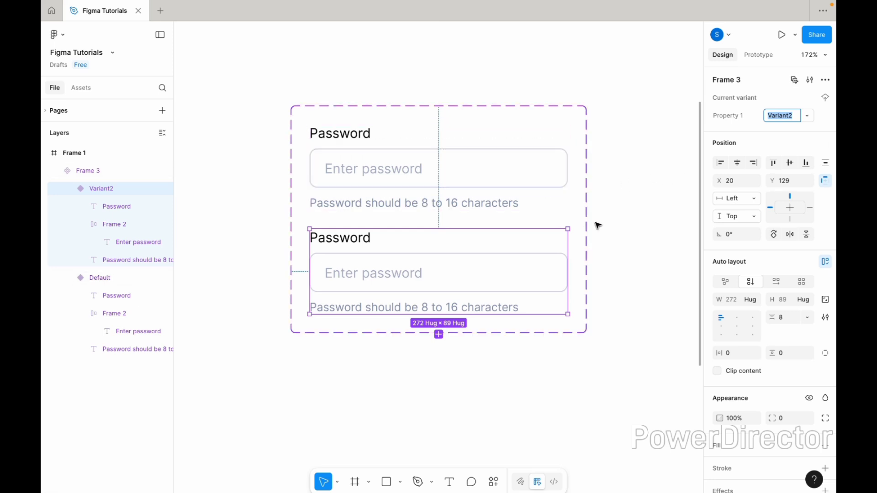
{"action": "left_click", "coordinate": [536, 158]}
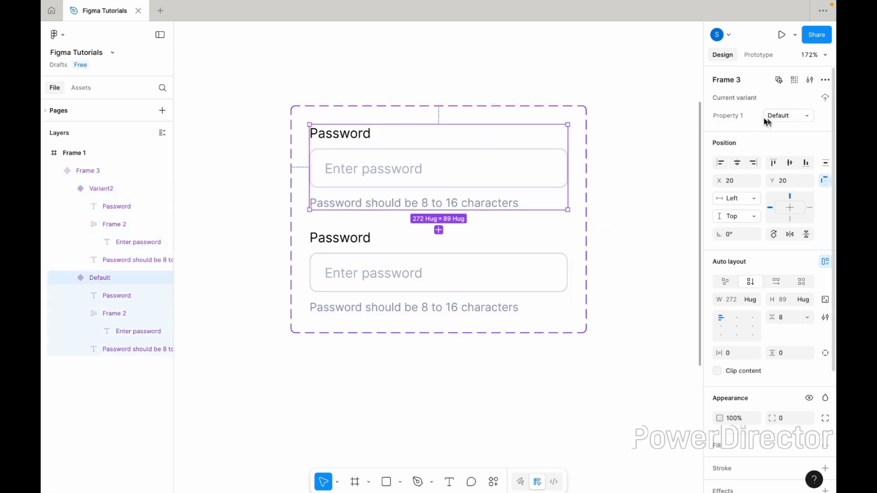
{"action": "left_click", "coordinate": [784, 120]}
{"action": "left_click", "coordinate": [725, 118]}
{"action": "type", "text": "State"}
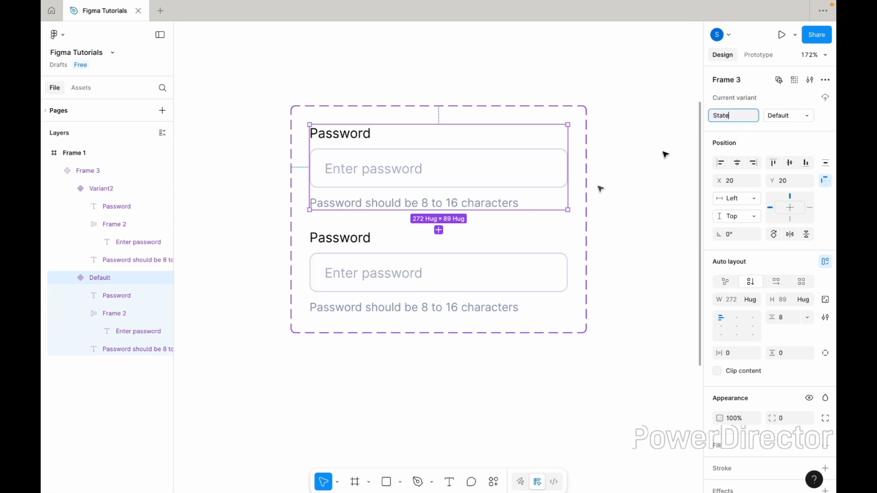
- Set the second variant's State value to "Active"
{"action": "left_click", "coordinate": [507, 274]}
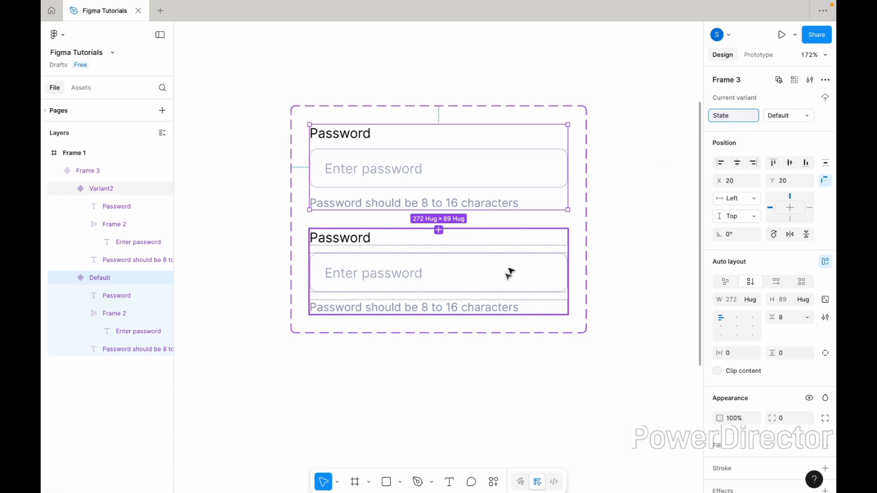
{"action": "left_click", "coordinate": [779, 119]}
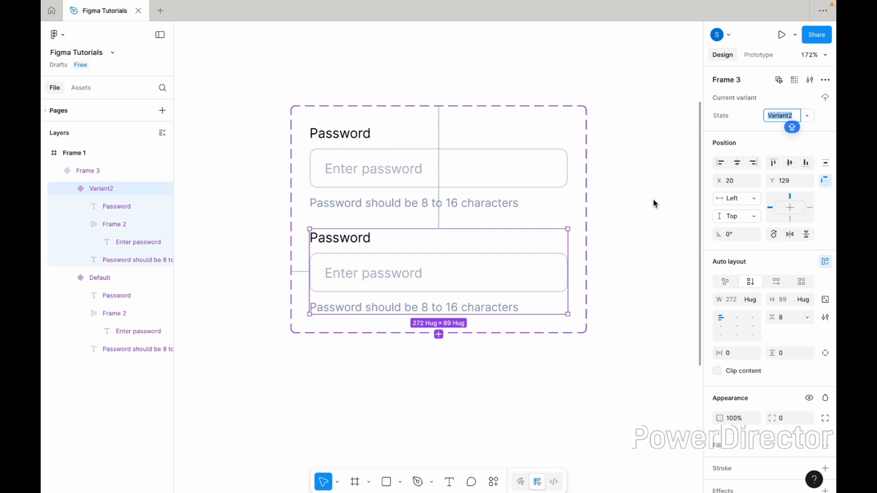
{"action": "type", "text": "Active"}
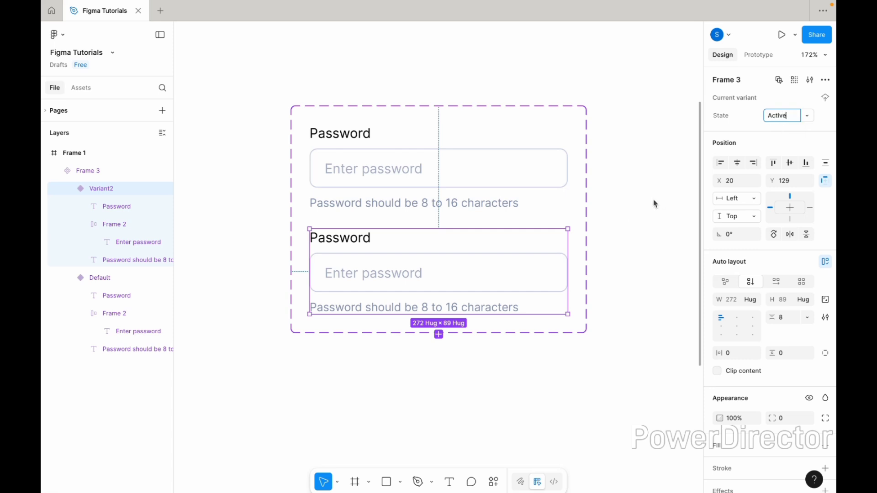
{"action": "left_click", "coordinate": [578, 282]}
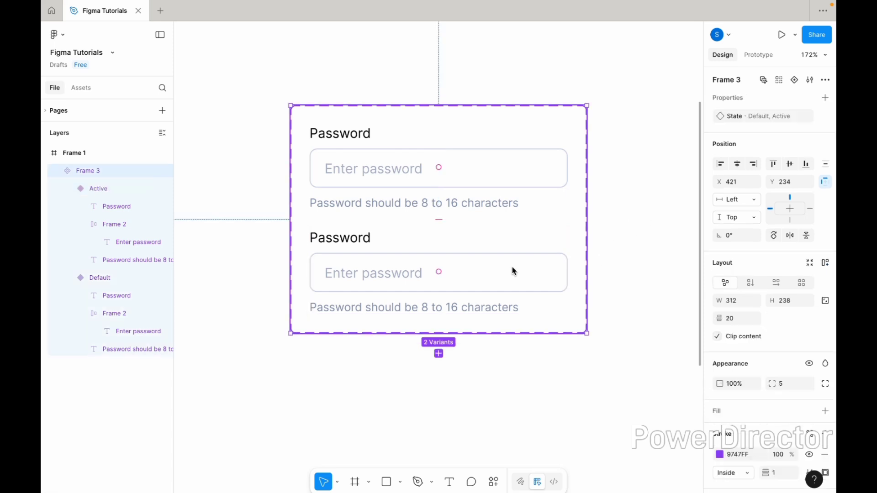
- Recolour the stroke of the Active variant's input box to the blue 306EFF
{"action": "left_click", "coordinate": [513, 270]}
{"action": "left_click", "coordinate": [513, 271]}
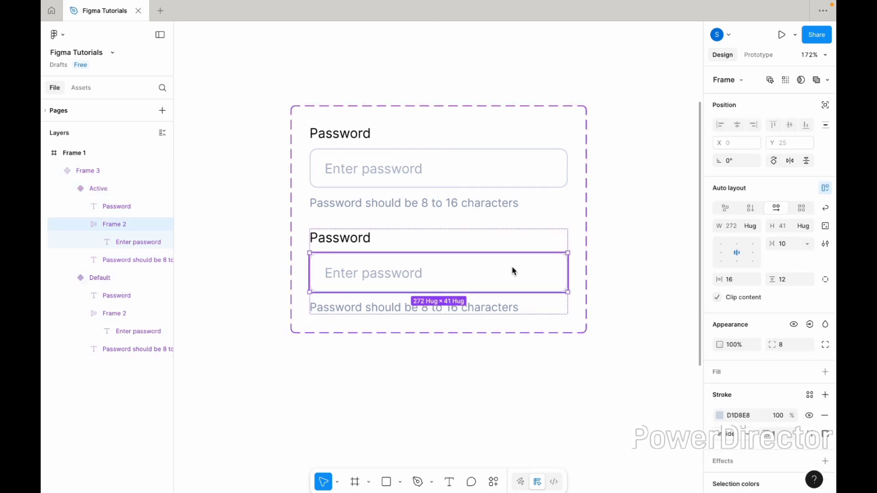
{"action": "left_click", "coordinate": [720, 415]}
{"action": "left_click_drag", "start_coordinate": [676, 282], "coordinate": [673, 266]}
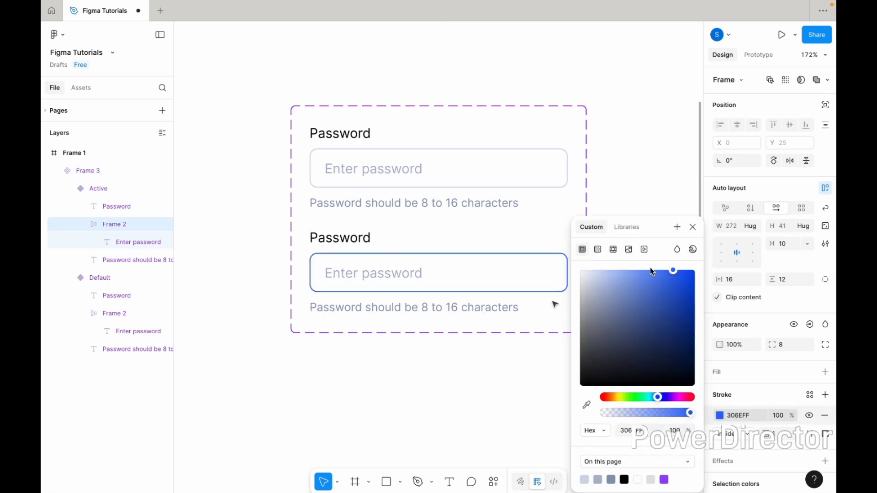
{"action": "left_click", "coordinate": [487, 362]}
- Replace the "Enter password" placeholder in the Active variant with a "|" text cursor
{"action": "scroll", "coordinate": [441, 337], "scroll_direction": "up", "scroll_amount": 2}
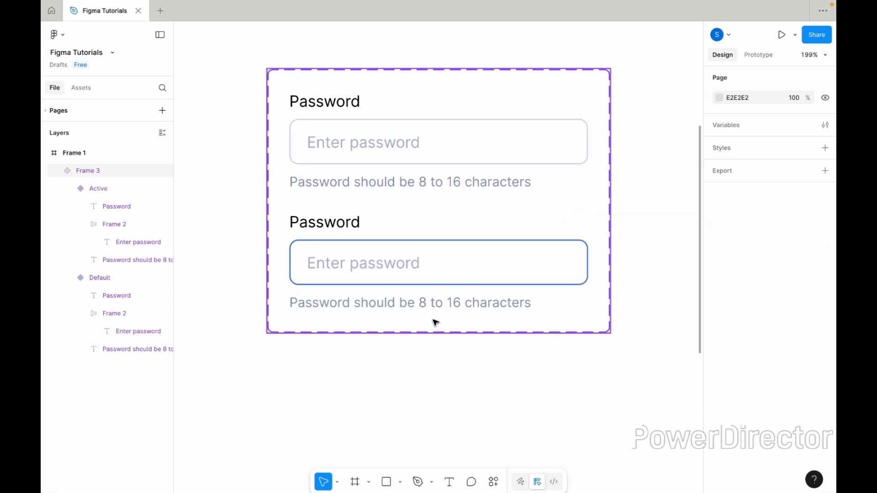
{"action": "scroll", "coordinate": [435, 323], "scroll_direction": "right", "scroll_amount": 1}
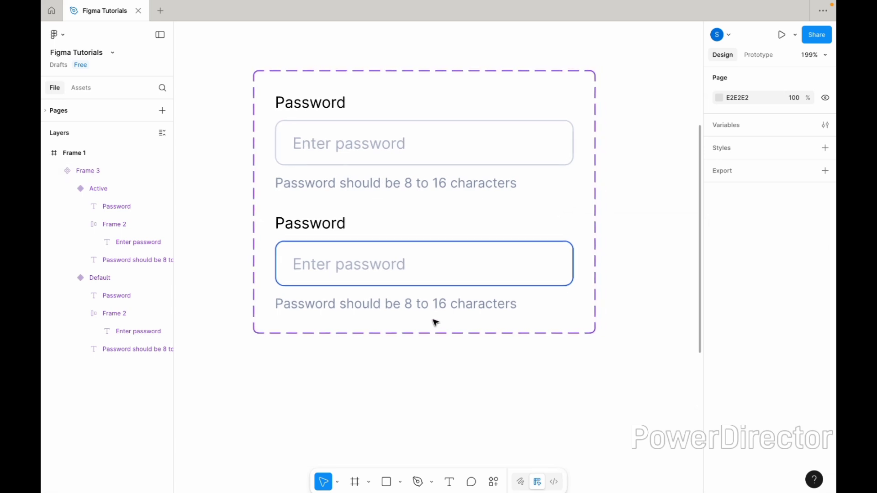
{"action": "left_click", "coordinate": [381, 269]}
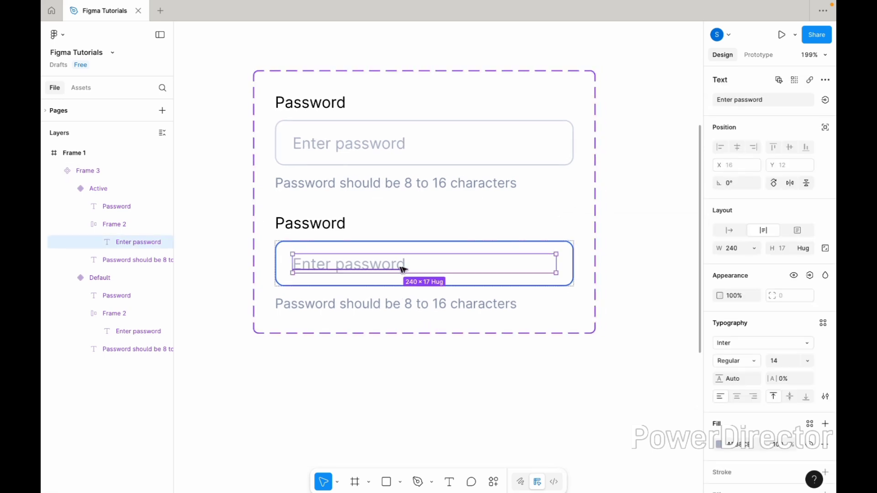
{"action": "double_click", "coordinate": [385, 265]}
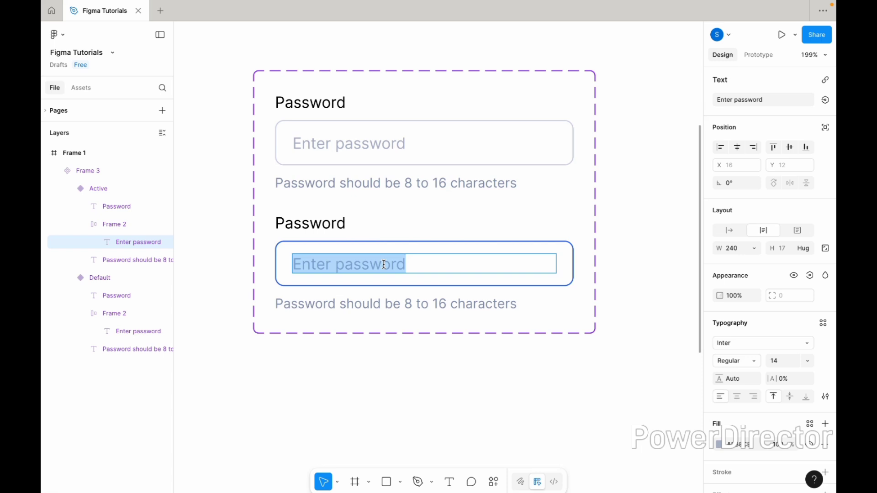
{"action": "key", "text": "BackSpace"}
{"action": "key", "text": "Escape"}
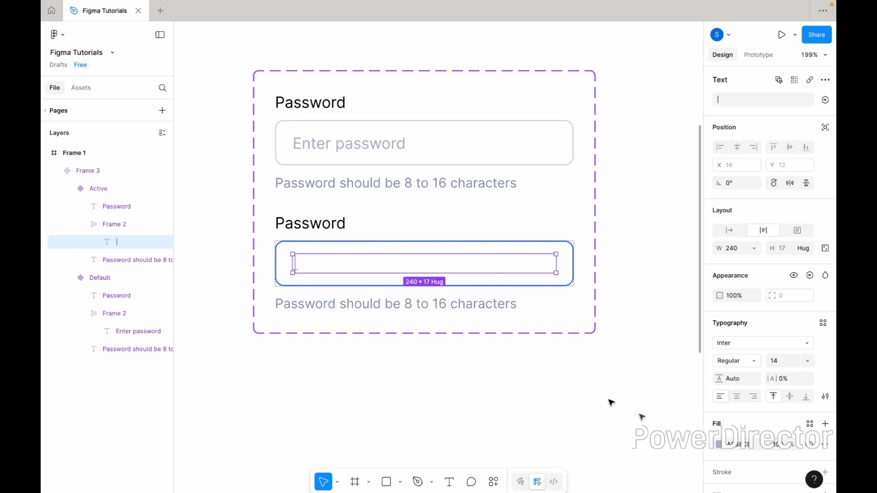
- Recolour the text cursor in the Active variant to black 000000, sampled from the "Password" label
{"action": "left_click", "coordinate": [724, 449]}
{"action": "left_click", "coordinate": [587, 404]}
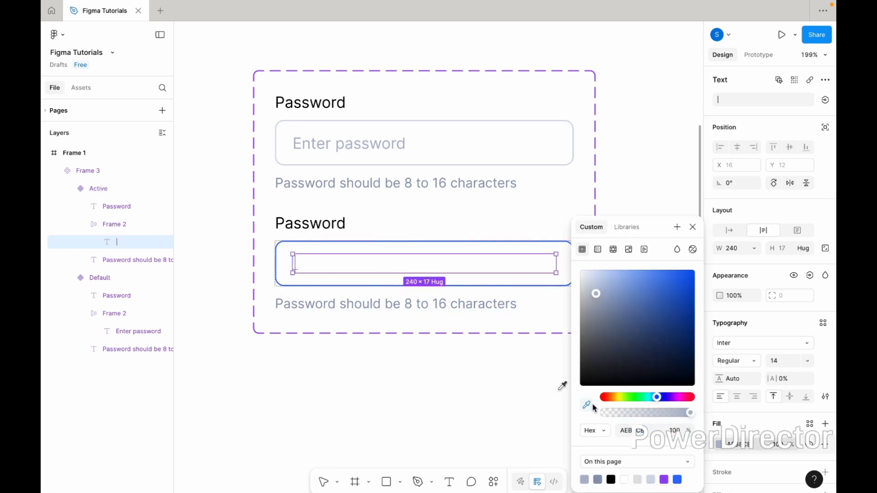
{"action": "scroll", "coordinate": [345, 221], "scroll_direction": "up", "scroll_amount": 5}
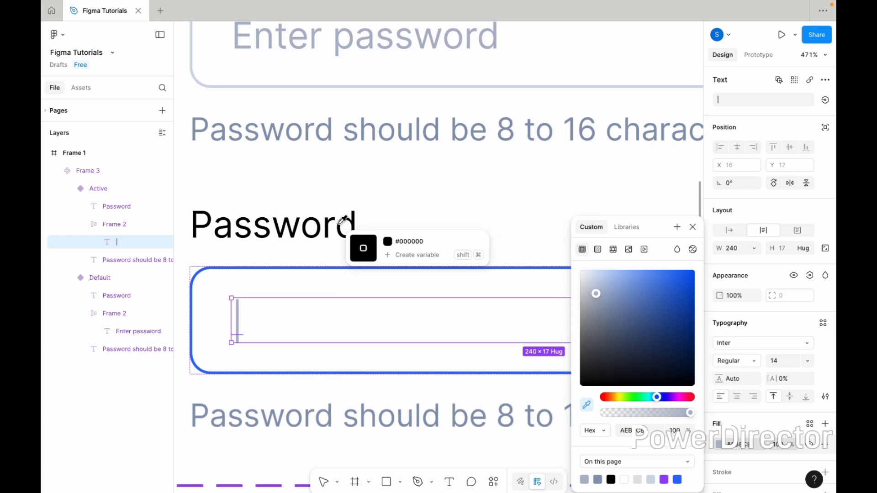
{"action": "left_click", "coordinate": [341, 223]}
{"action": "scroll", "coordinate": [354, 220], "scroll_direction": "down", "scroll_amount": 2}
{"action": "scroll", "coordinate": [354, 219], "scroll_direction": "down", "scroll_amount": 3}
{"action": "left_click", "coordinate": [412, 361]}
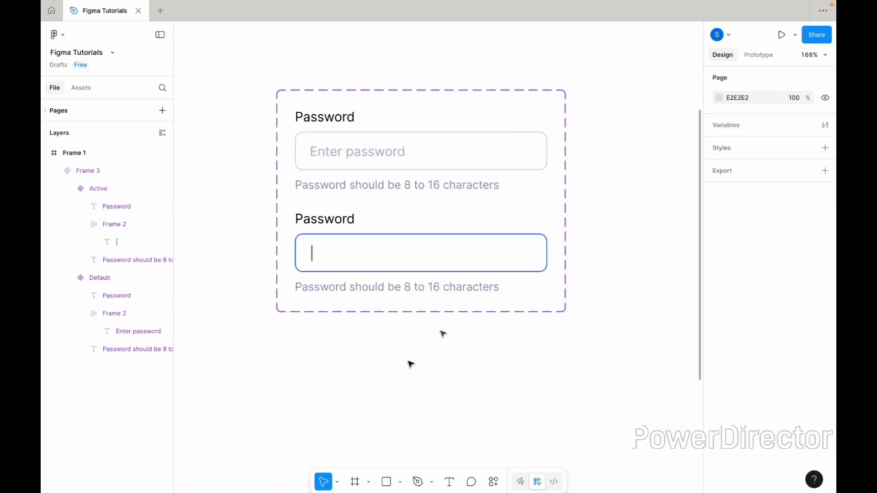
- Add a third variant to the password field component, based on the Active variant
{"action": "left_click", "coordinate": [524, 276]}
{"action": "left_click", "coordinate": [523, 275]}
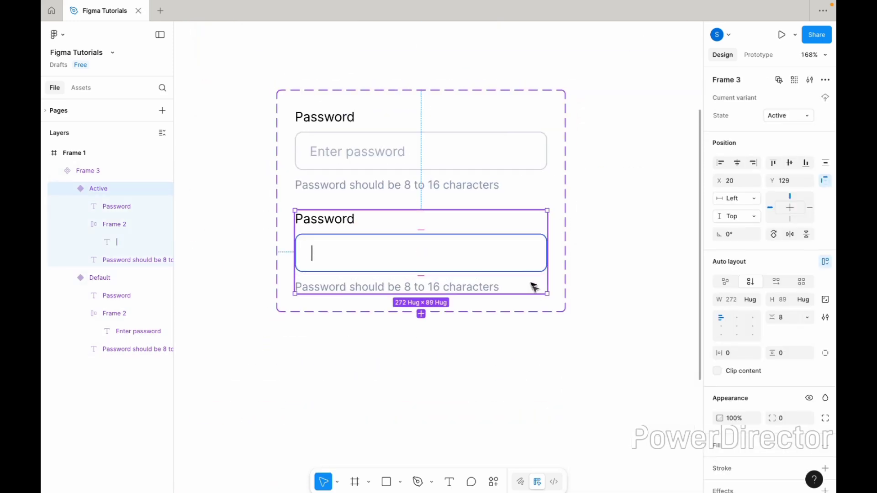
{"action": "left_click", "coordinate": [541, 312]}
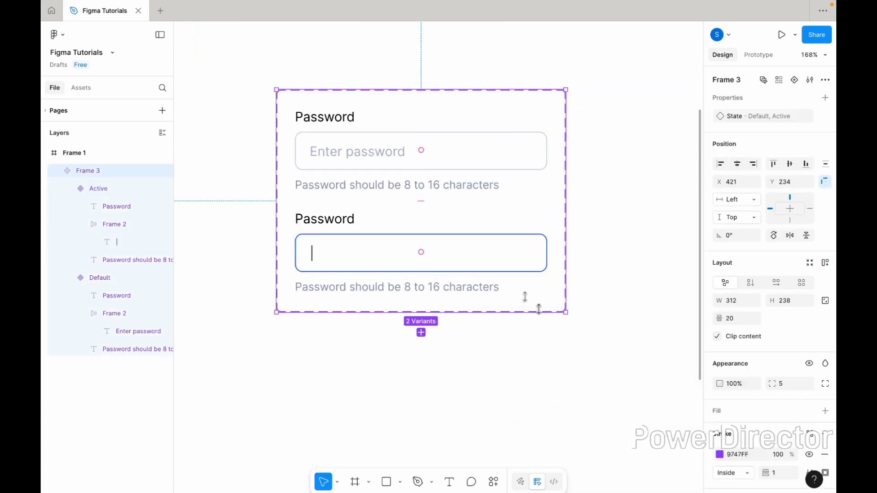
{"action": "left_click", "coordinate": [441, 255]}
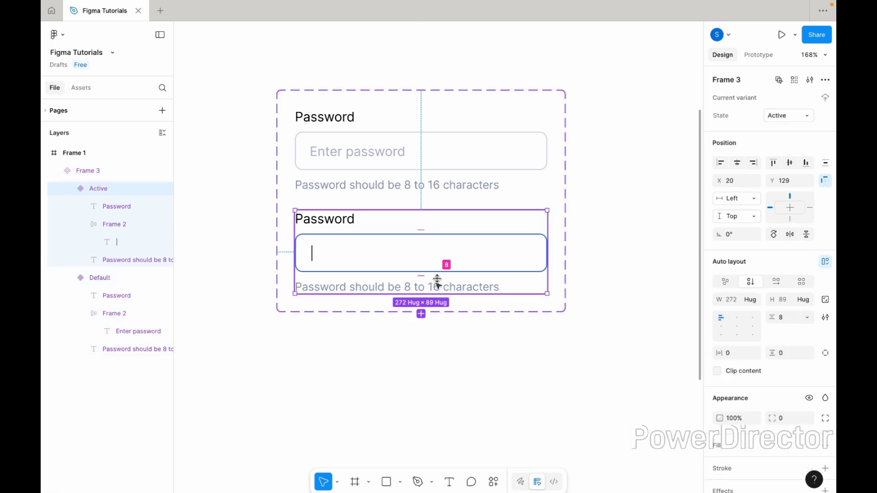
{"action": "left_click", "coordinate": [421, 314]}
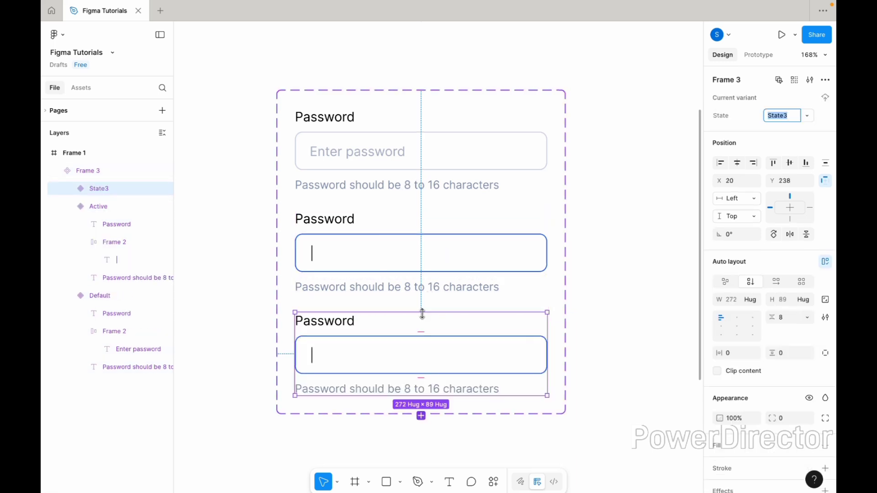
- Recolour the stroke of the third variant's input box to the red EB3625
{"action": "left_click", "coordinate": [408, 354]}
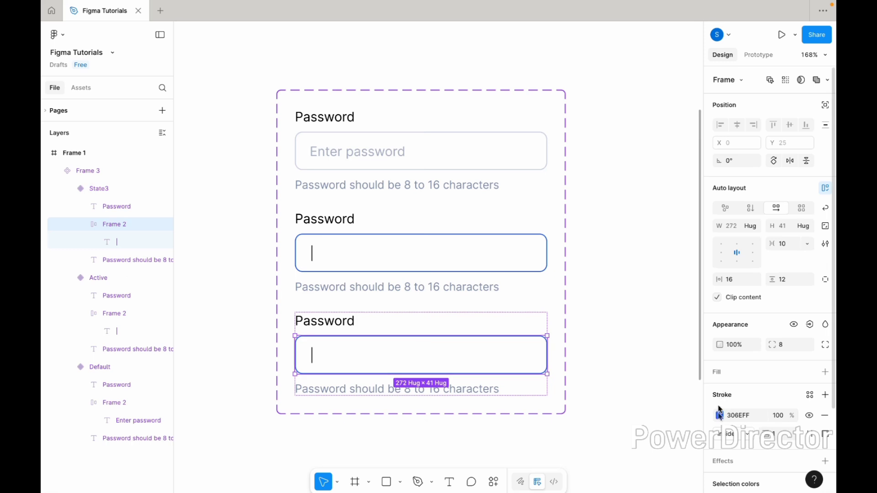
{"action": "left_click", "coordinate": [719, 417]}
{"action": "left_click", "coordinate": [606, 401]}
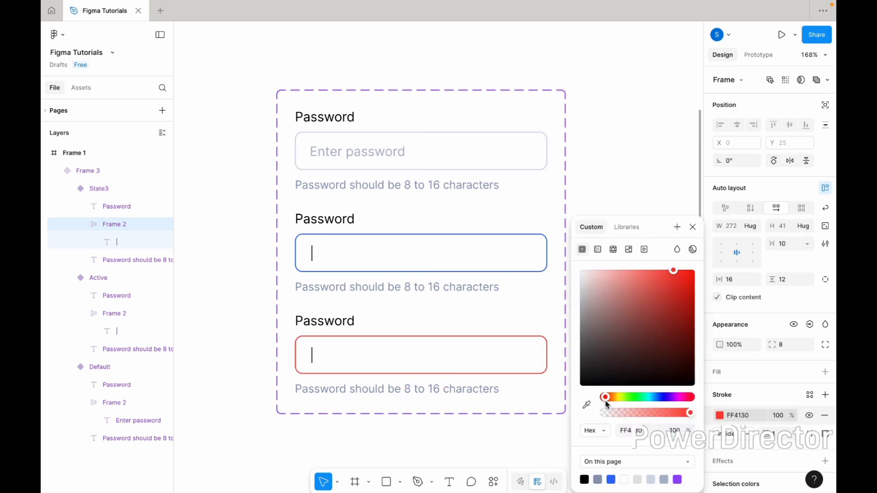
{"action": "left_click", "coordinate": [679, 288]}
{"action": "left_click_drag", "start_coordinate": [678, 290], "coordinate": [676, 283]}
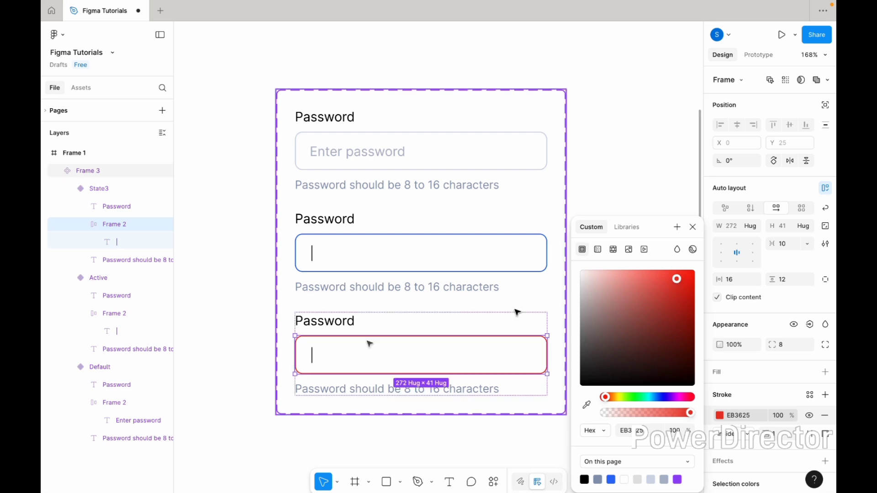
- Replace the text cursor in the third variant's password input box with a sample password
{"action": "scroll", "coordinate": [342, 349], "scroll_direction": "up", "scroll_amount": 3}
{"action": "double_click", "coordinate": [286, 364]}
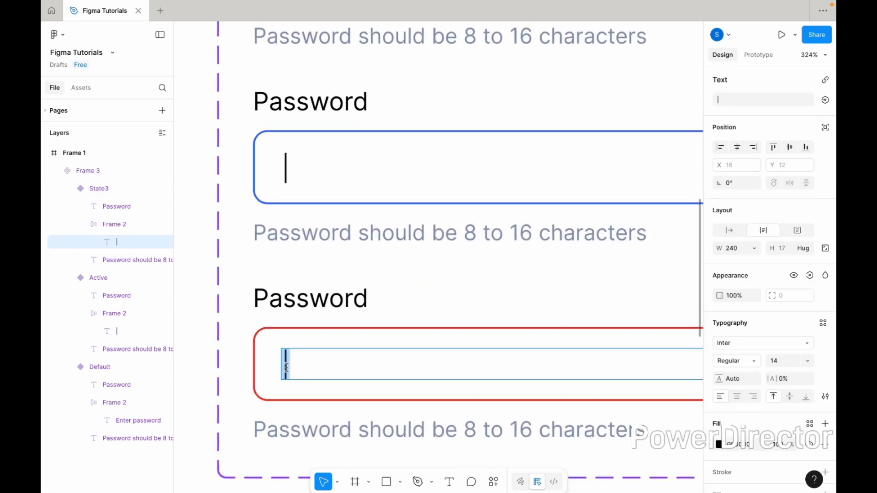
{"action": "type", "text": "AB"}
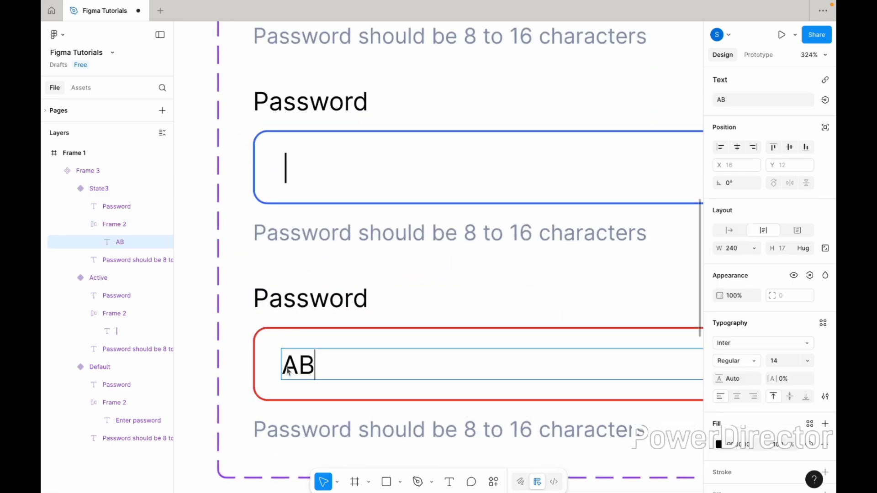
{"action": "type", "text": "C@123"}
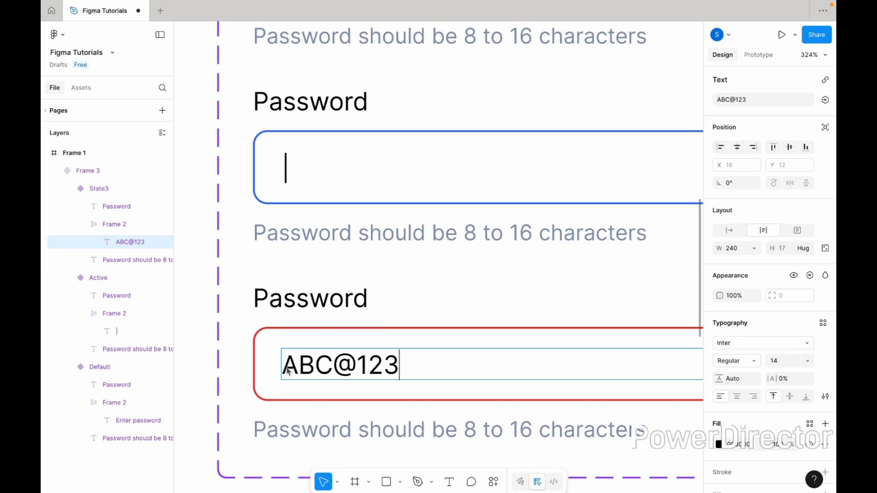
{"action": "scroll", "coordinate": [365, 385], "scroll_direction": "down", "scroll_amount": 5}
{"action": "key", "text": "Escape"}
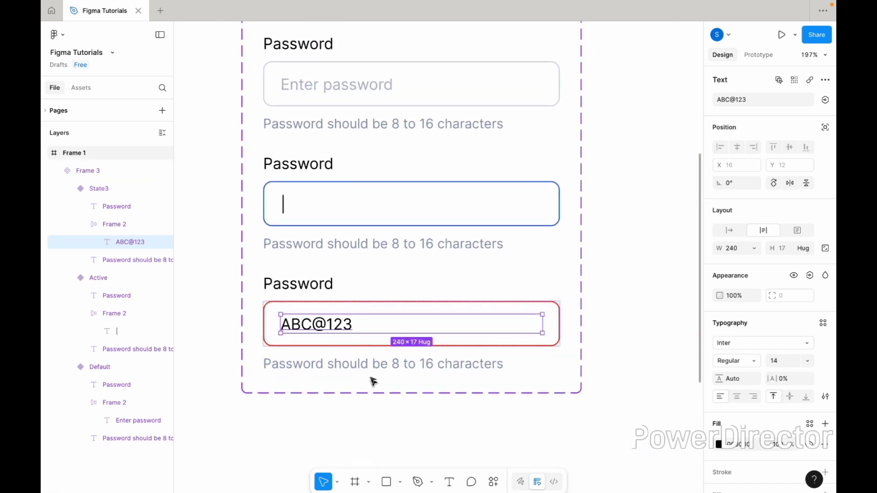
- Change the supportive text of the third variant to "Password is incorrect"
{"action": "left_click", "coordinate": [370, 366]}
{"action": "double_click", "coordinate": [369, 365]}
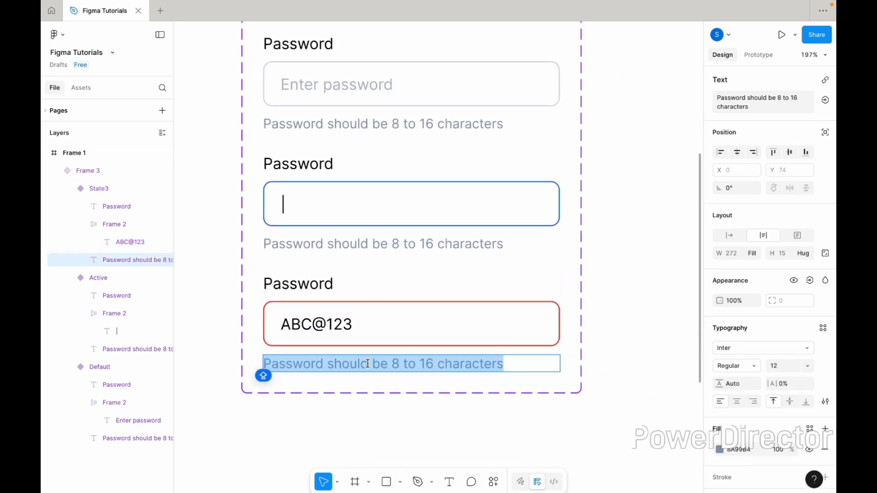
{"action": "type", "text": "Pa"}
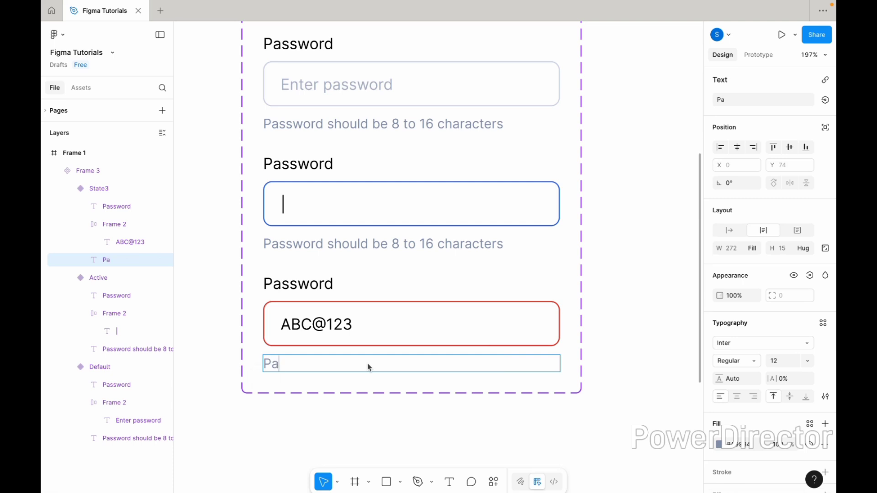
{"action": "type", "text": "ssword "}
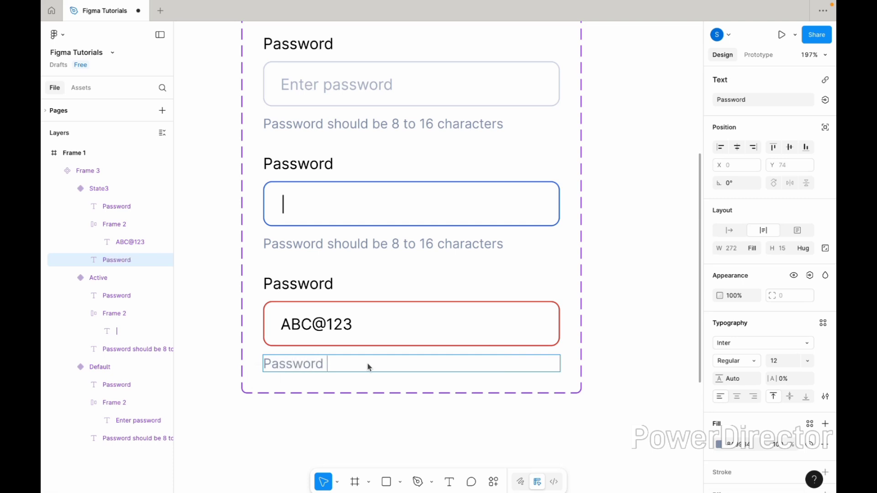
{"action": "type", "text": "is incorrect"}
{"action": "key", "text": "Escape"}
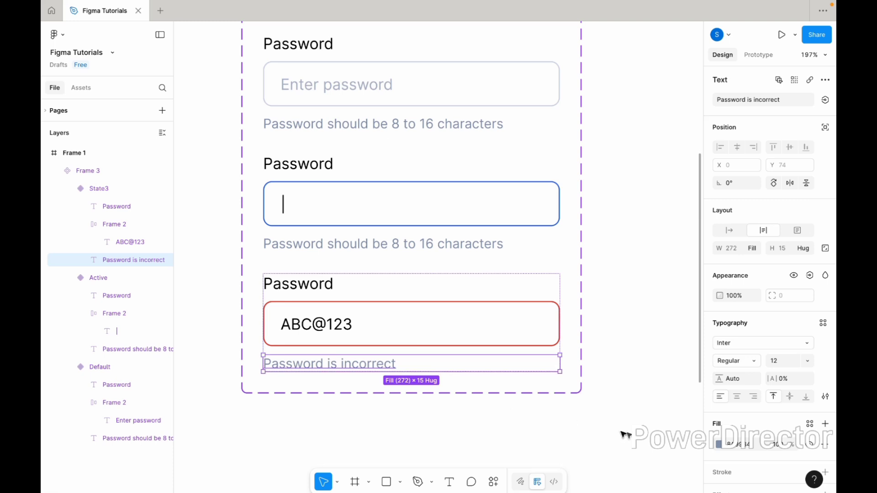
- Recolour the "Password is incorrect" text to the red EB3625, sampled from the input box's stroke
{"action": "left_click", "coordinate": [718, 445]}
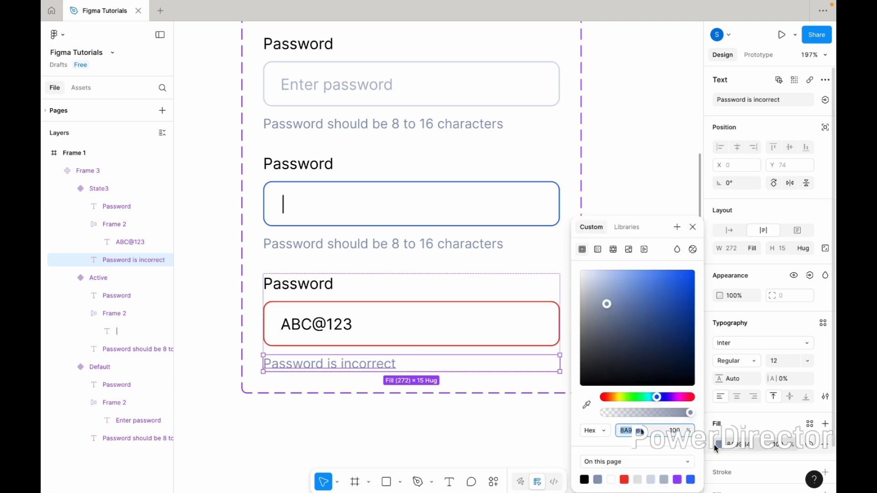
{"action": "left_click", "coordinate": [587, 405]}
{"action": "scroll", "coordinate": [549, 335], "scroll_direction": "up", "scroll_amount": 5}
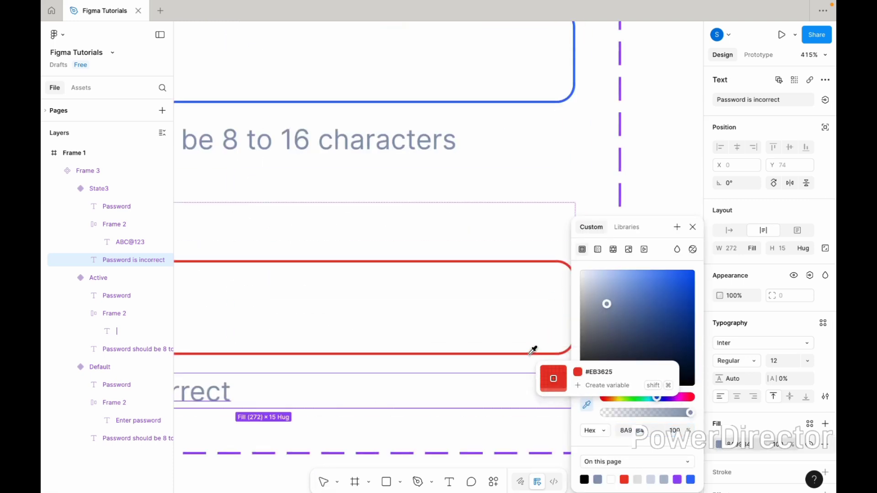
{"action": "left_click", "coordinate": [532, 353]}
{"action": "scroll", "coordinate": [532, 354], "scroll_direction": "down", "scroll_amount": 5}
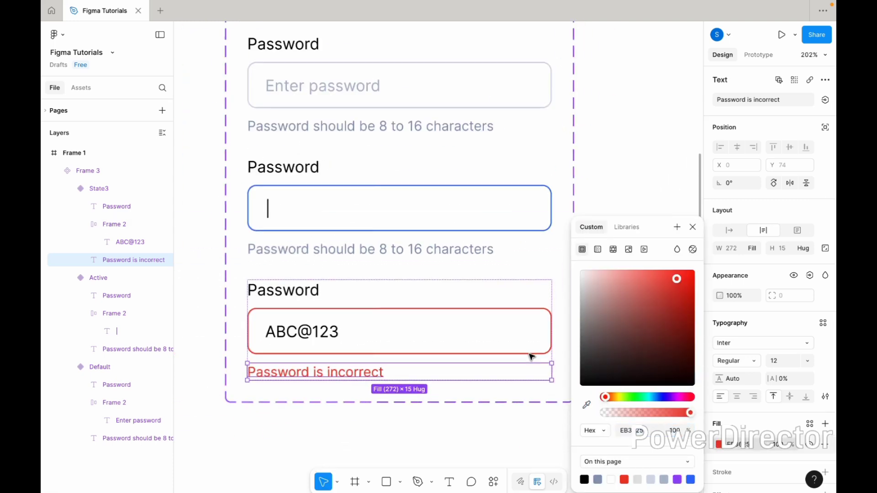
{"action": "left_click", "coordinate": [442, 438]}
{"action": "scroll", "coordinate": [441, 438], "scroll_direction": "down", "scroll_amount": 2}
- Set the third variant's State value to "Error"
{"action": "left_click", "coordinate": [443, 368]}
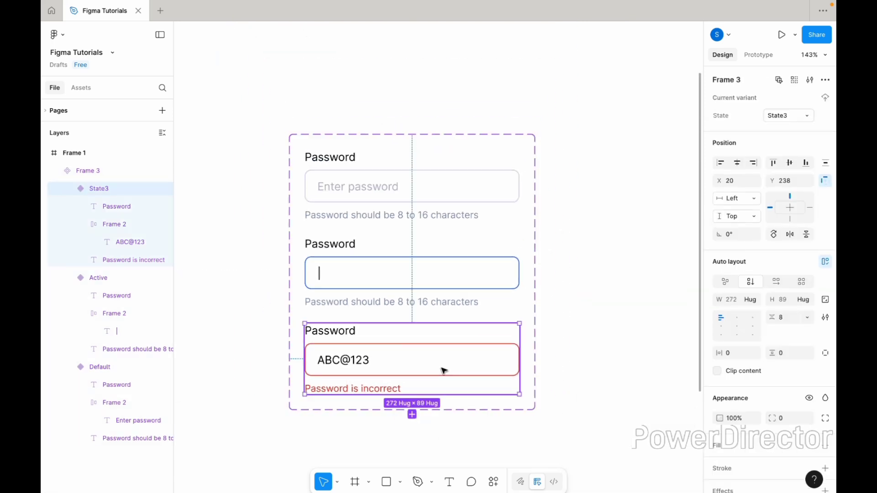
{"action": "left_click", "coordinate": [783, 120]}
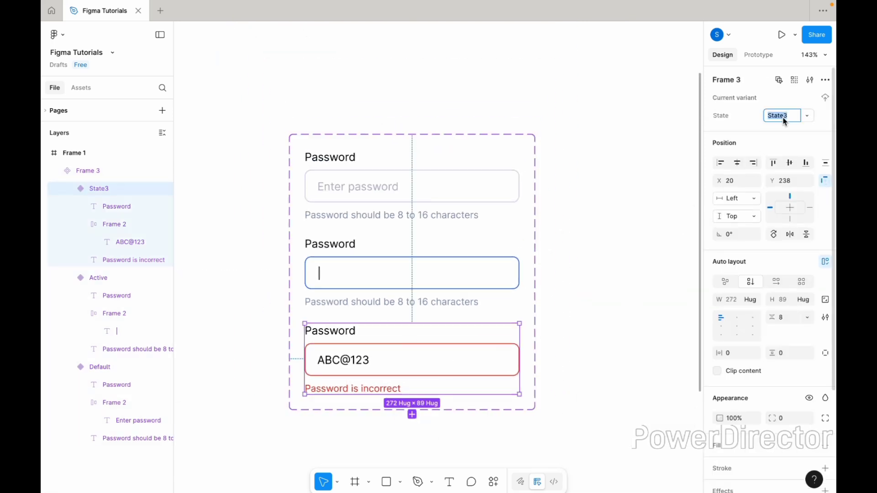
{"action": "type", "text": "Error"}
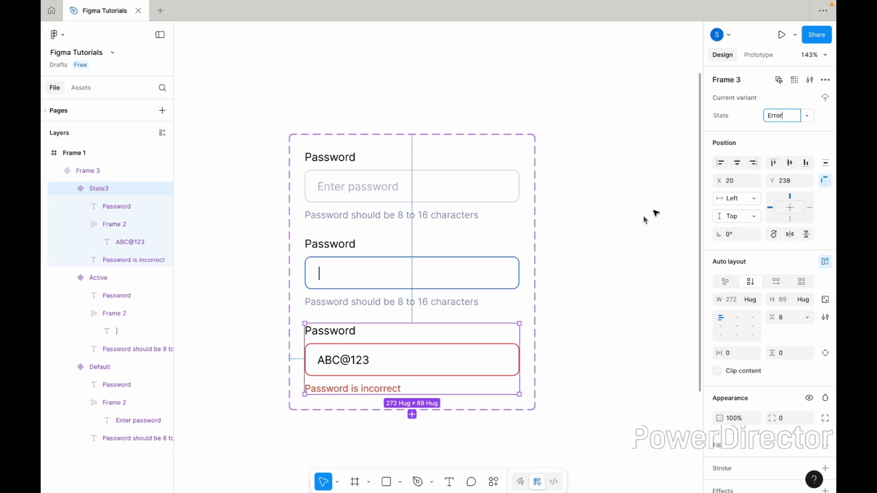
{"action": "left_click", "coordinate": [623, 246]}
{"action": "scroll", "coordinate": [622, 245], "scroll_direction": "down", "scroll_amount": 3}
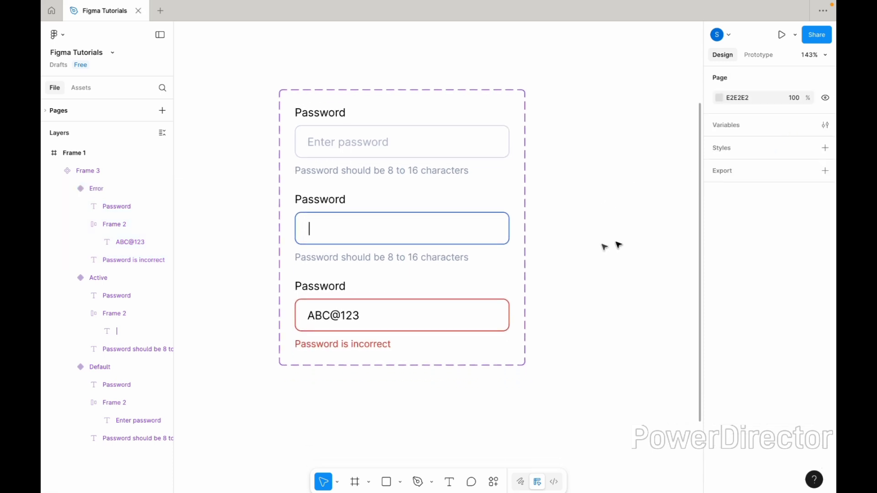
{"action": "scroll", "coordinate": [539, 264], "scroll_direction": "down", "scroll_amount": 1}
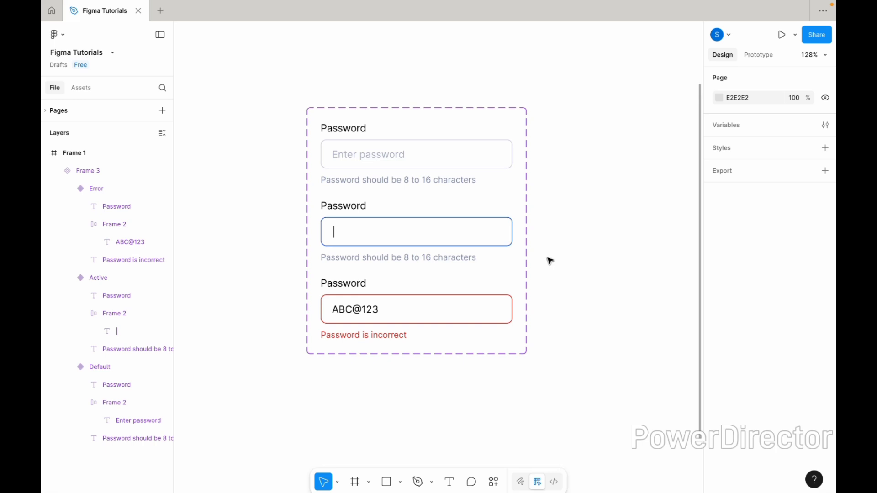
- Add a prototype interaction to the Default variant: on click, change to Active with Instant animation
{"action": "left_click", "coordinate": [452, 243]}
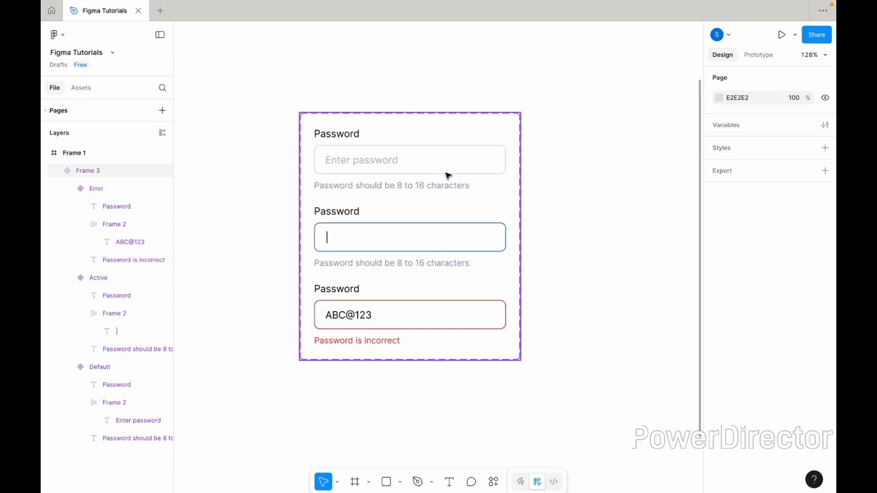
{"action": "scroll", "coordinate": [448, 176], "scroll_direction": "up", "scroll_amount": 3}
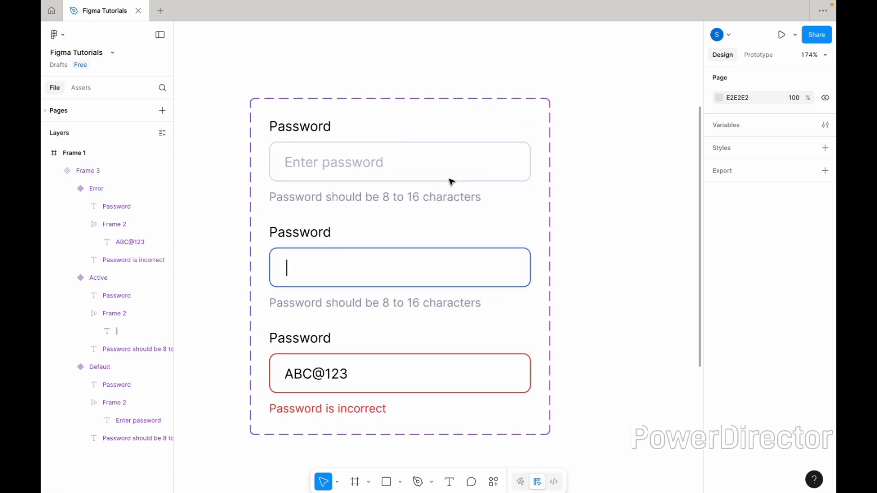
{"action": "left_click", "coordinate": [451, 182]}
{"action": "left_click", "coordinate": [764, 54]}
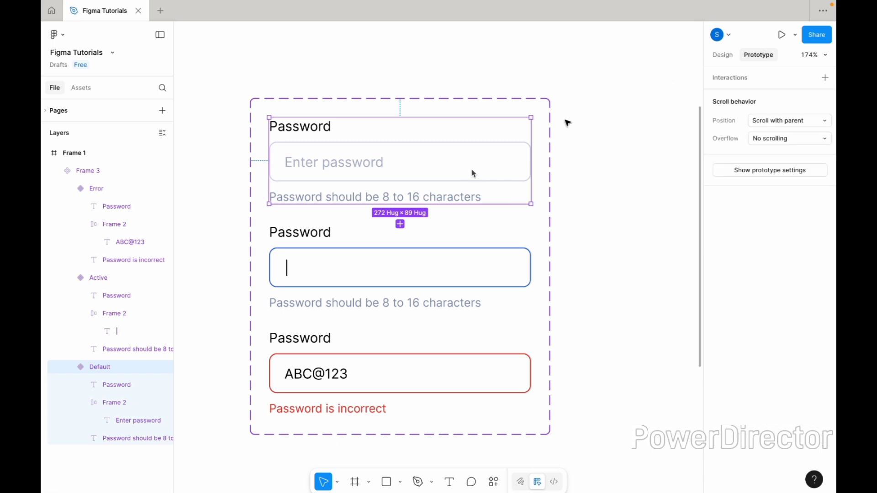
{"action": "left_click_drag", "start_coordinate": [400, 224], "coordinate": [412, 259]}
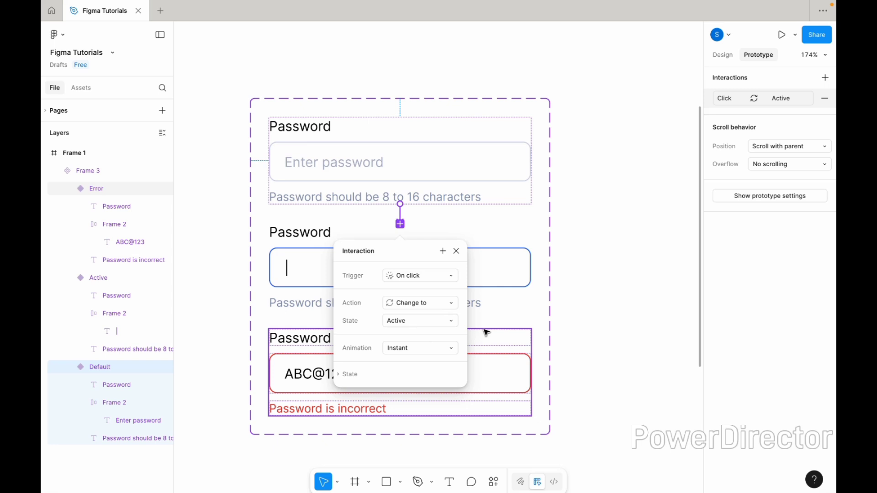
{"action": "key", "text": "Escape"}
- Link the Active variant to the Error variant with an on-click Change to interaction and Instant animation
{"action": "left_click", "coordinate": [488, 276]}
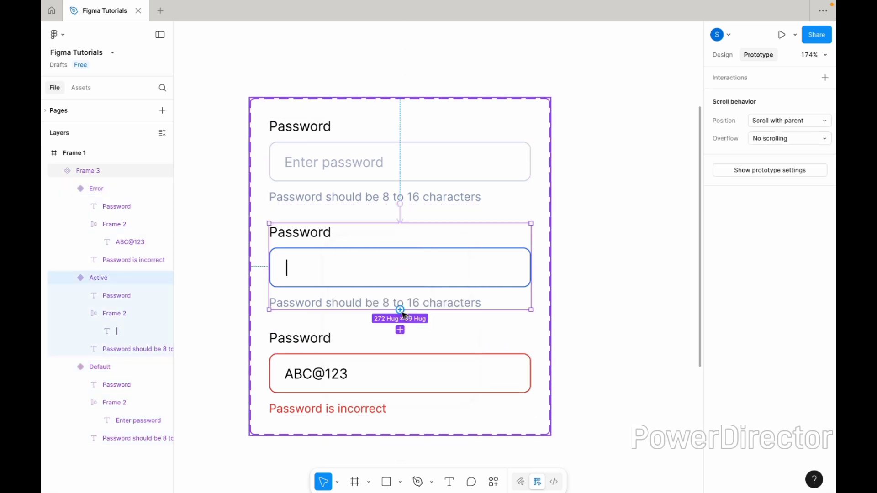
{"action": "left_click_drag", "start_coordinate": [400, 311], "coordinate": [409, 364]}
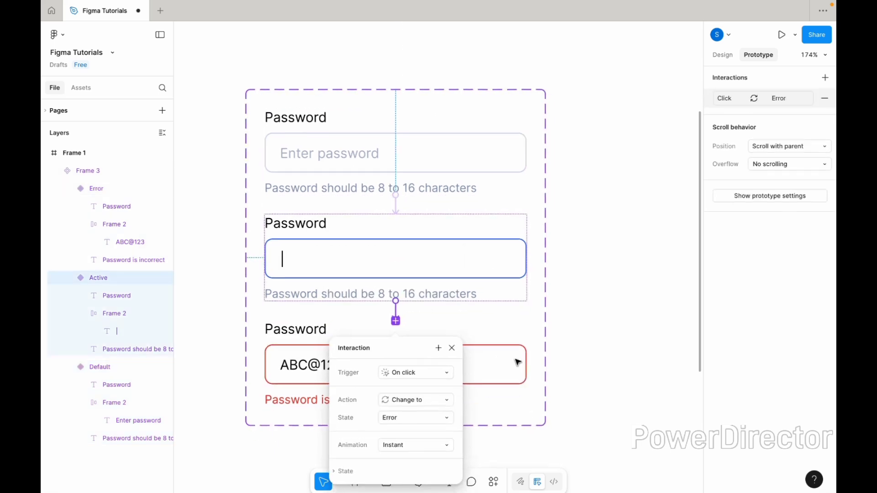
{"action": "scroll", "coordinate": [517, 362], "scroll_direction": "down", "scroll_amount": 1}
- Connect the Error variant back to Default with an on-click Change to interaction and Instant animation
{"action": "left_click", "coordinate": [516, 359]}
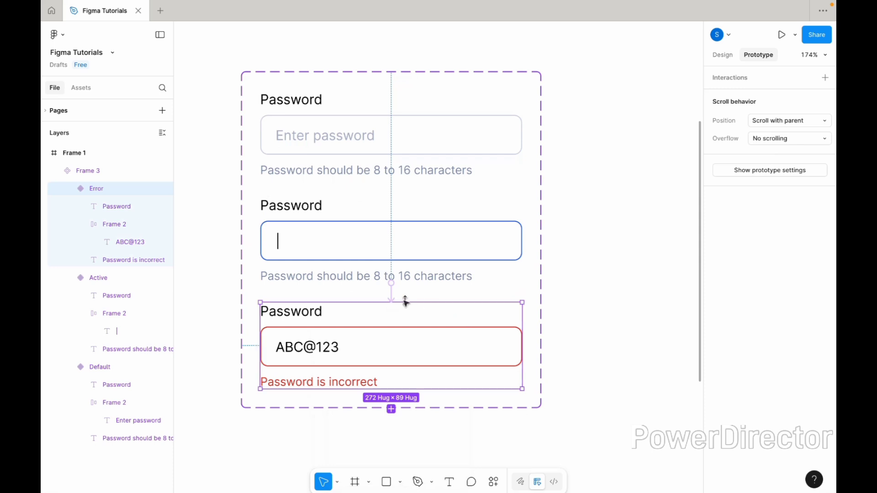
{"action": "left_click_drag", "start_coordinate": [400, 302], "coordinate": [421, 170]}
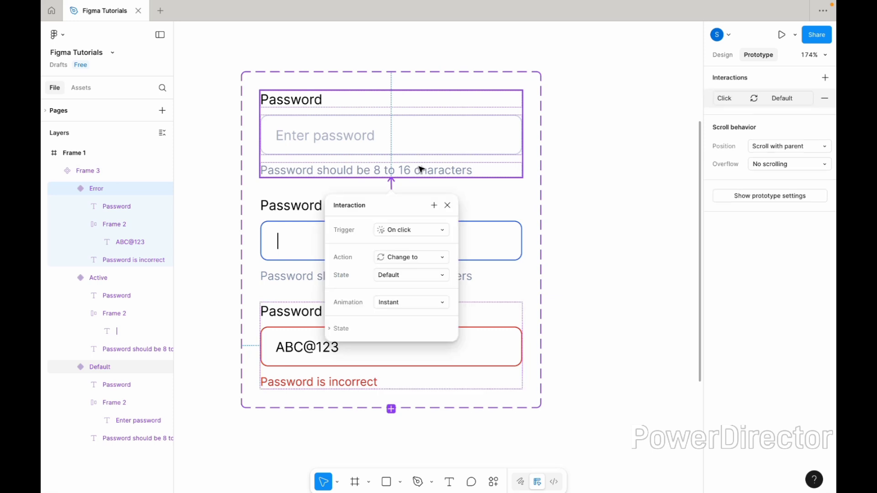
{"action": "left_click", "coordinate": [589, 248]}
{"action": "scroll", "coordinate": [589, 247], "scroll_direction": "down", "scroll_amount": 3}
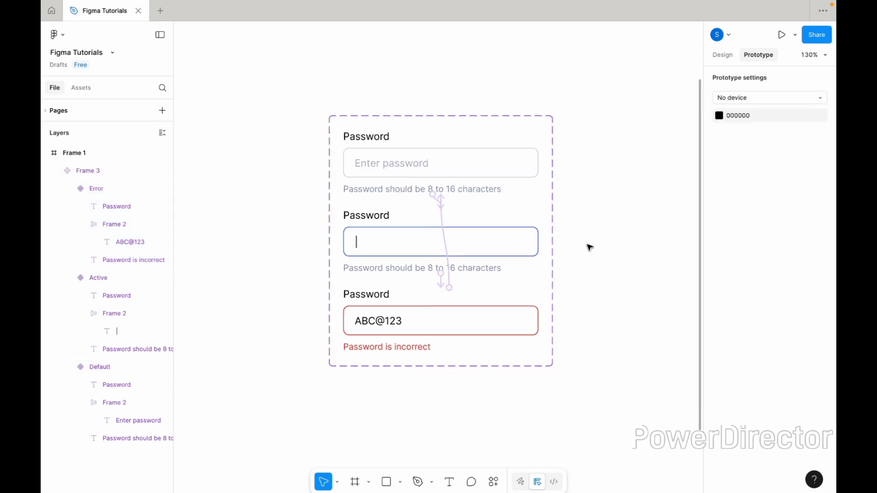
- Draw a new frame of about 557 × 450 on the empty canvas beside Frame 1
{"action": "scroll", "coordinate": [589, 247], "scroll_direction": "right", "scroll_amount": 1}
{"action": "scroll", "coordinate": [590, 247], "scroll_direction": "down", "scroll_amount": 5}
{"action": "scroll", "coordinate": [589, 248], "scroll_direction": "right", "scroll_amount": 3}
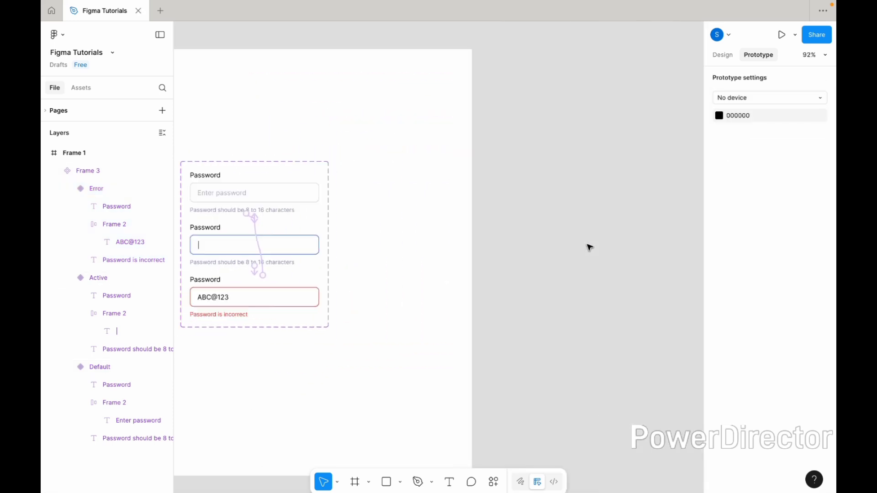
{"action": "left_click", "coordinate": [355, 482]}
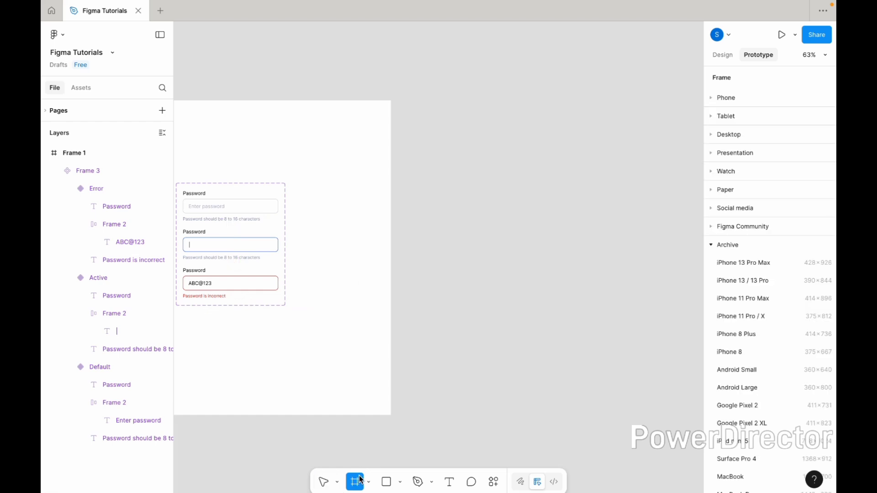
{"action": "left_click_drag", "start_coordinate": [432, 166], "coordinate": [627, 325]}
{"action": "left_click", "coordinate": [594, 368]}
{"action": "scroll", "coordinate": [592, 367], "scroll_direction": "left", "scroll_amount": 1}
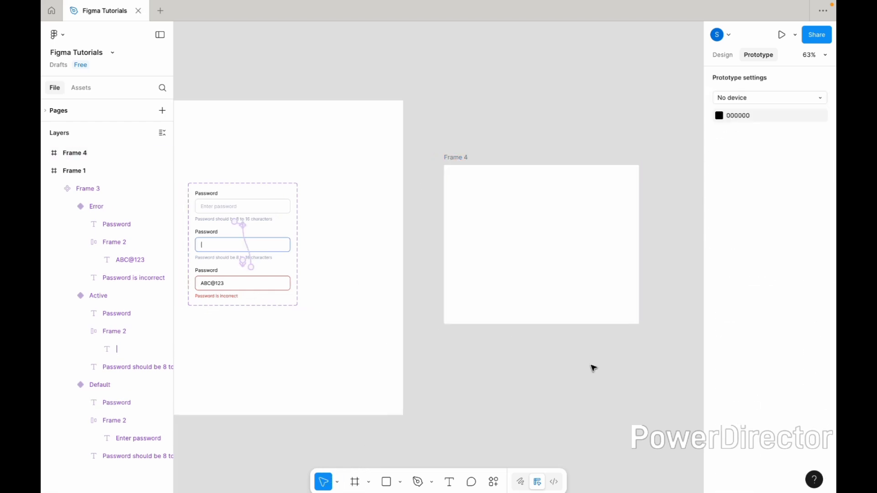
- Copy the Default password field variant and paste it into Frame 4 as an instance
{"action": "left_click", "coordinate": [277, 202]}
{"action": "left_click", "coordinate": [275, 210]}
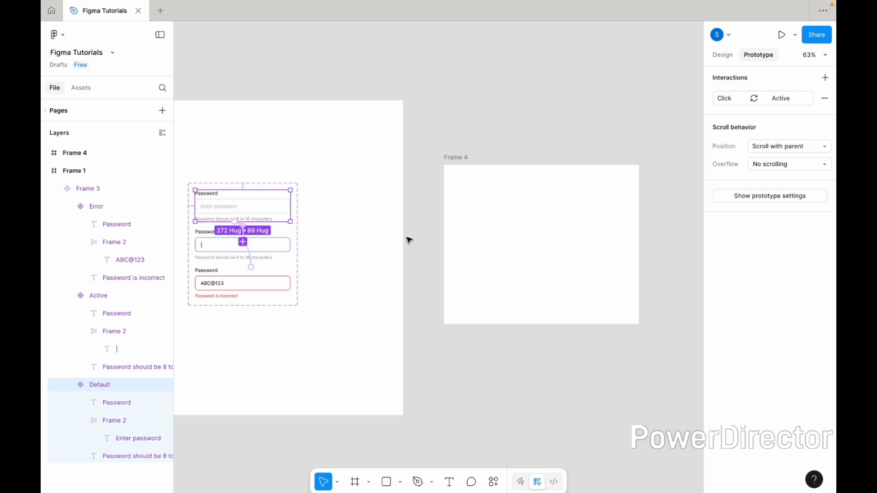
{"action": "left_click", "coordinate": [462, 167]}
{"action": "key", "text": "ctrl+v"}
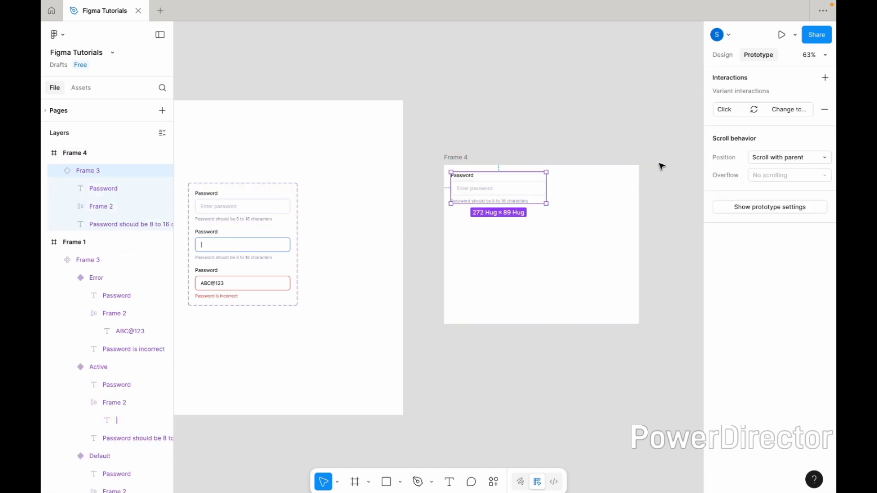
- Center the password field instance horizontally and vertically within Frame 4
{"action": "left_click", "coordinate": [724, 55]}
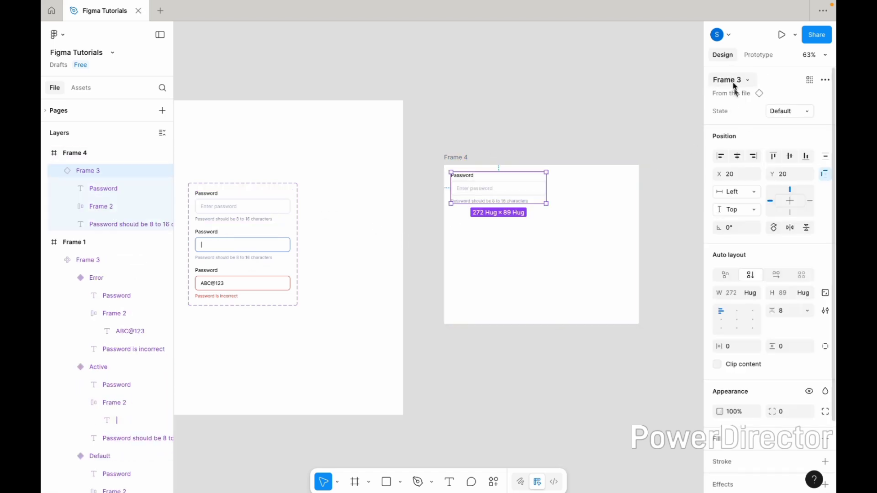
{"action": "left_click", "coordinate": [738, 156]}
{"action": "left_click", "coordinate": [790, 156]}
{"action": "scroll", "coordinate": [605, 256], "scroll_direction": "up", "scroll_amount": 5}
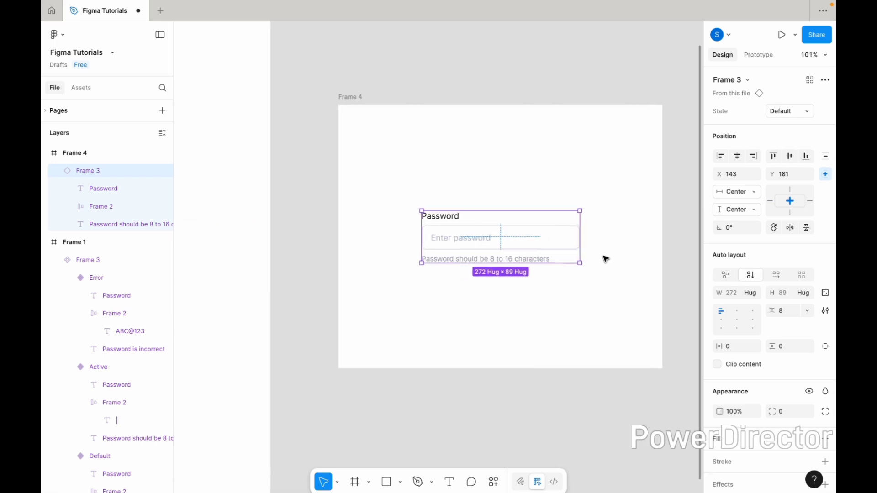
- Present Frame 4 as a prototype and scale the preview to fit width and height
{"action": "left_click", "coordinate": [325, 97]}
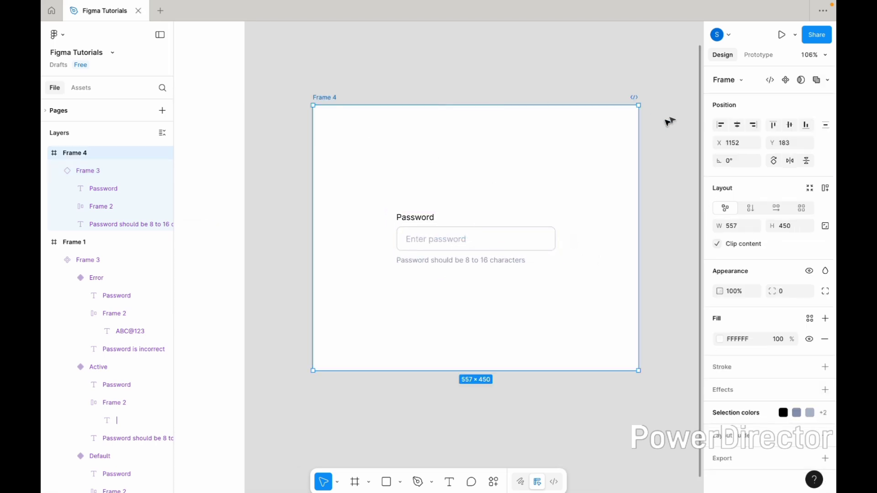
{"action": "left_click", "coordinate": [783, 35]}
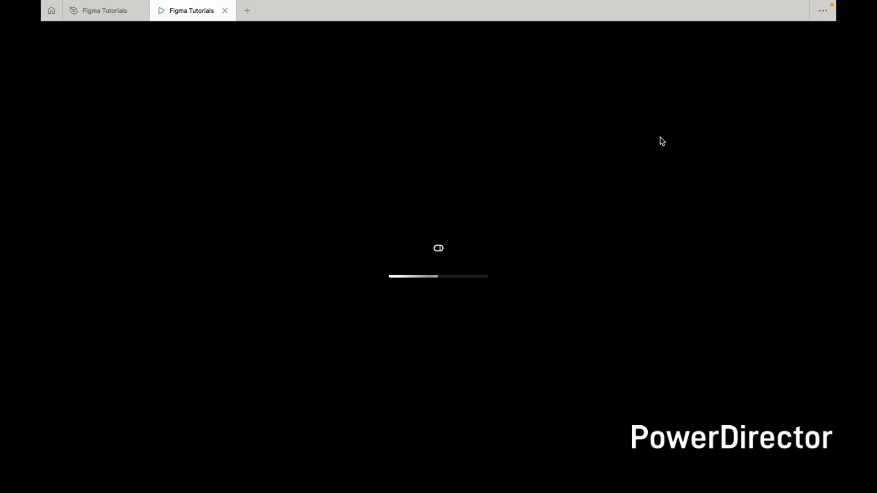
{"action": "left_click", "coordinate": [796, 40]}
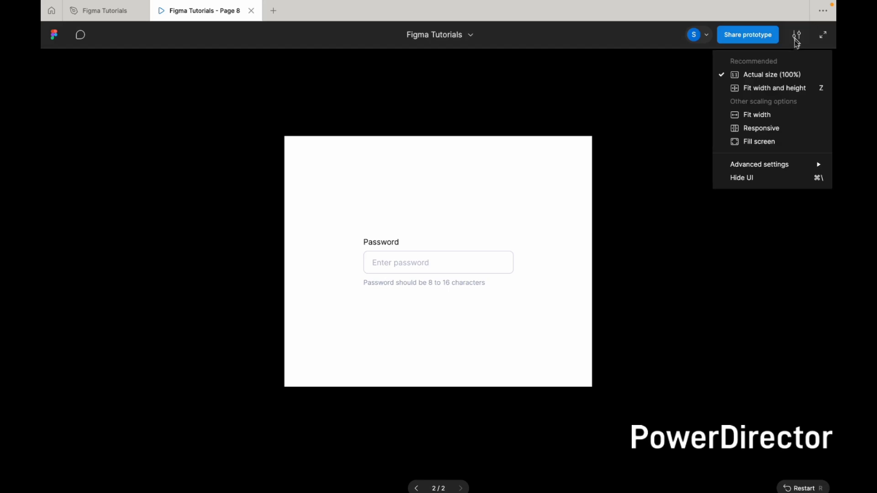
{"action": "left_click", "coordinate": [775, 141]}
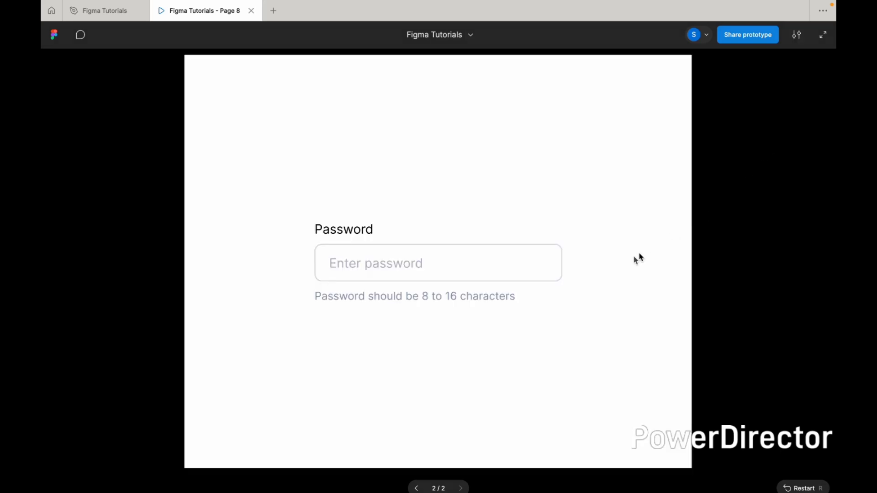
- Test the password field's on-click state changes in the running prototype, starting from the Default state
{"action": "left_click", "coordinate": [458, 275]}
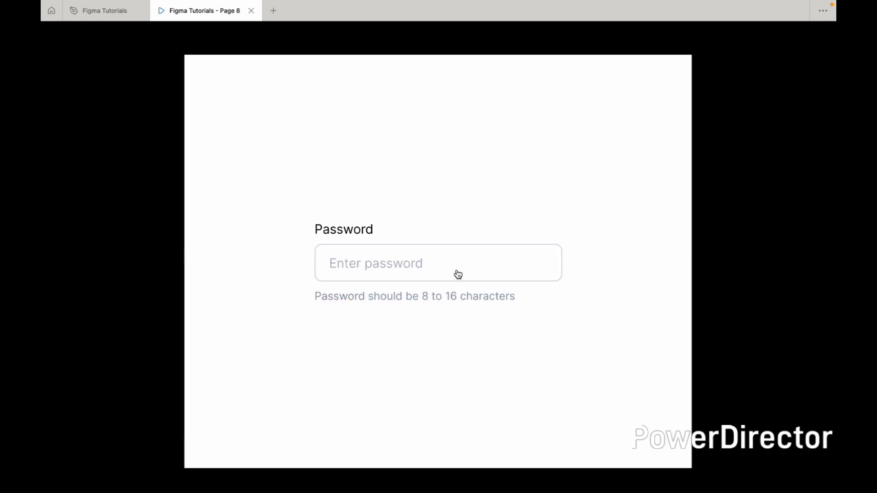
{"action": "left_click", "coordinate": [458, 275]}
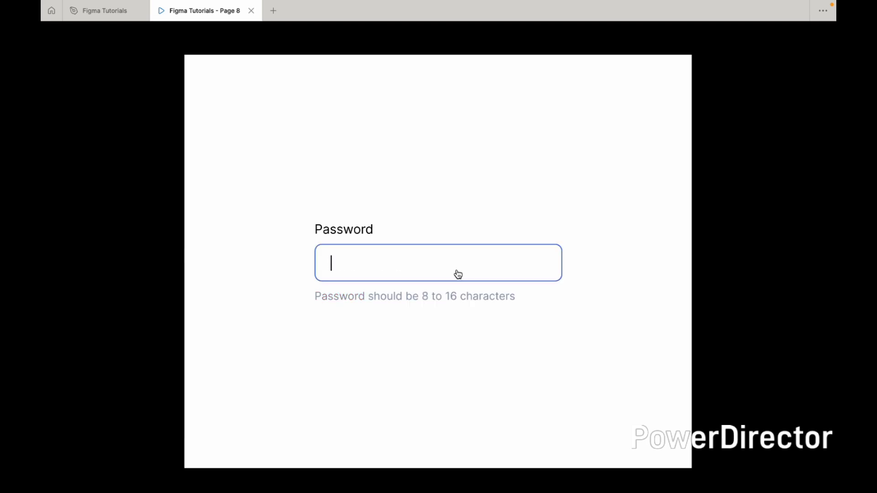